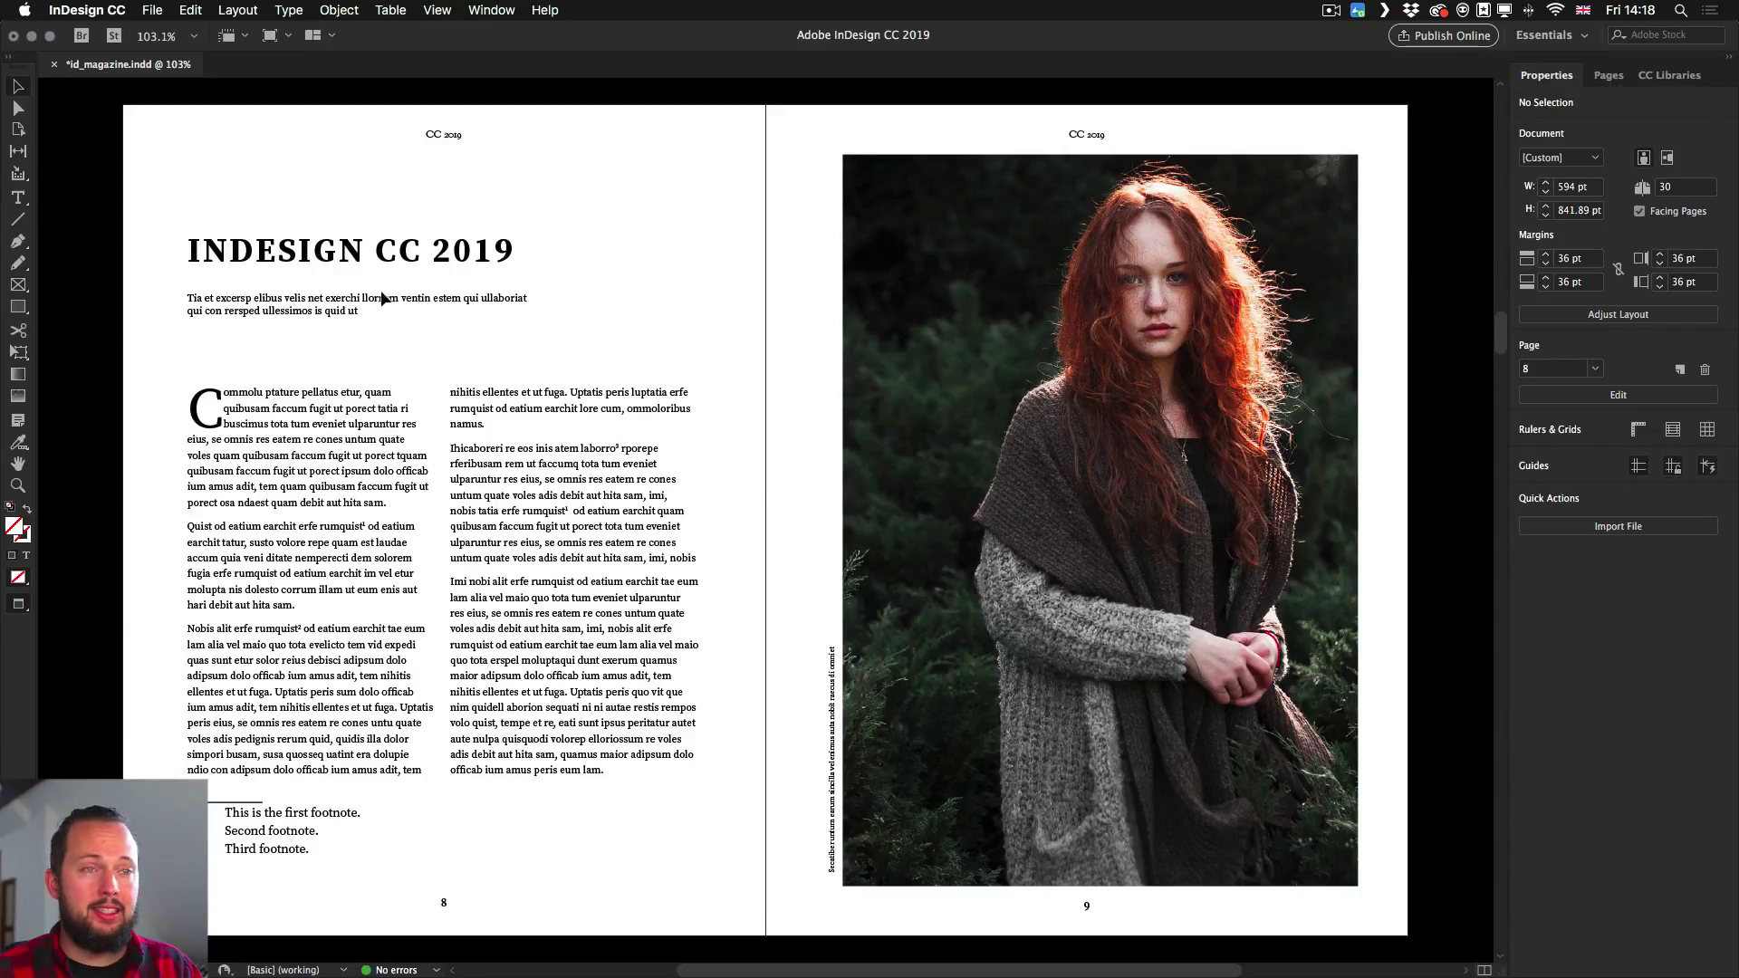
Step: Select the INDESIGN CC 2019 headline frame and open its font list, previewing it in Rift Light
{"action": "left_click", "coordinate": [447, 257]}
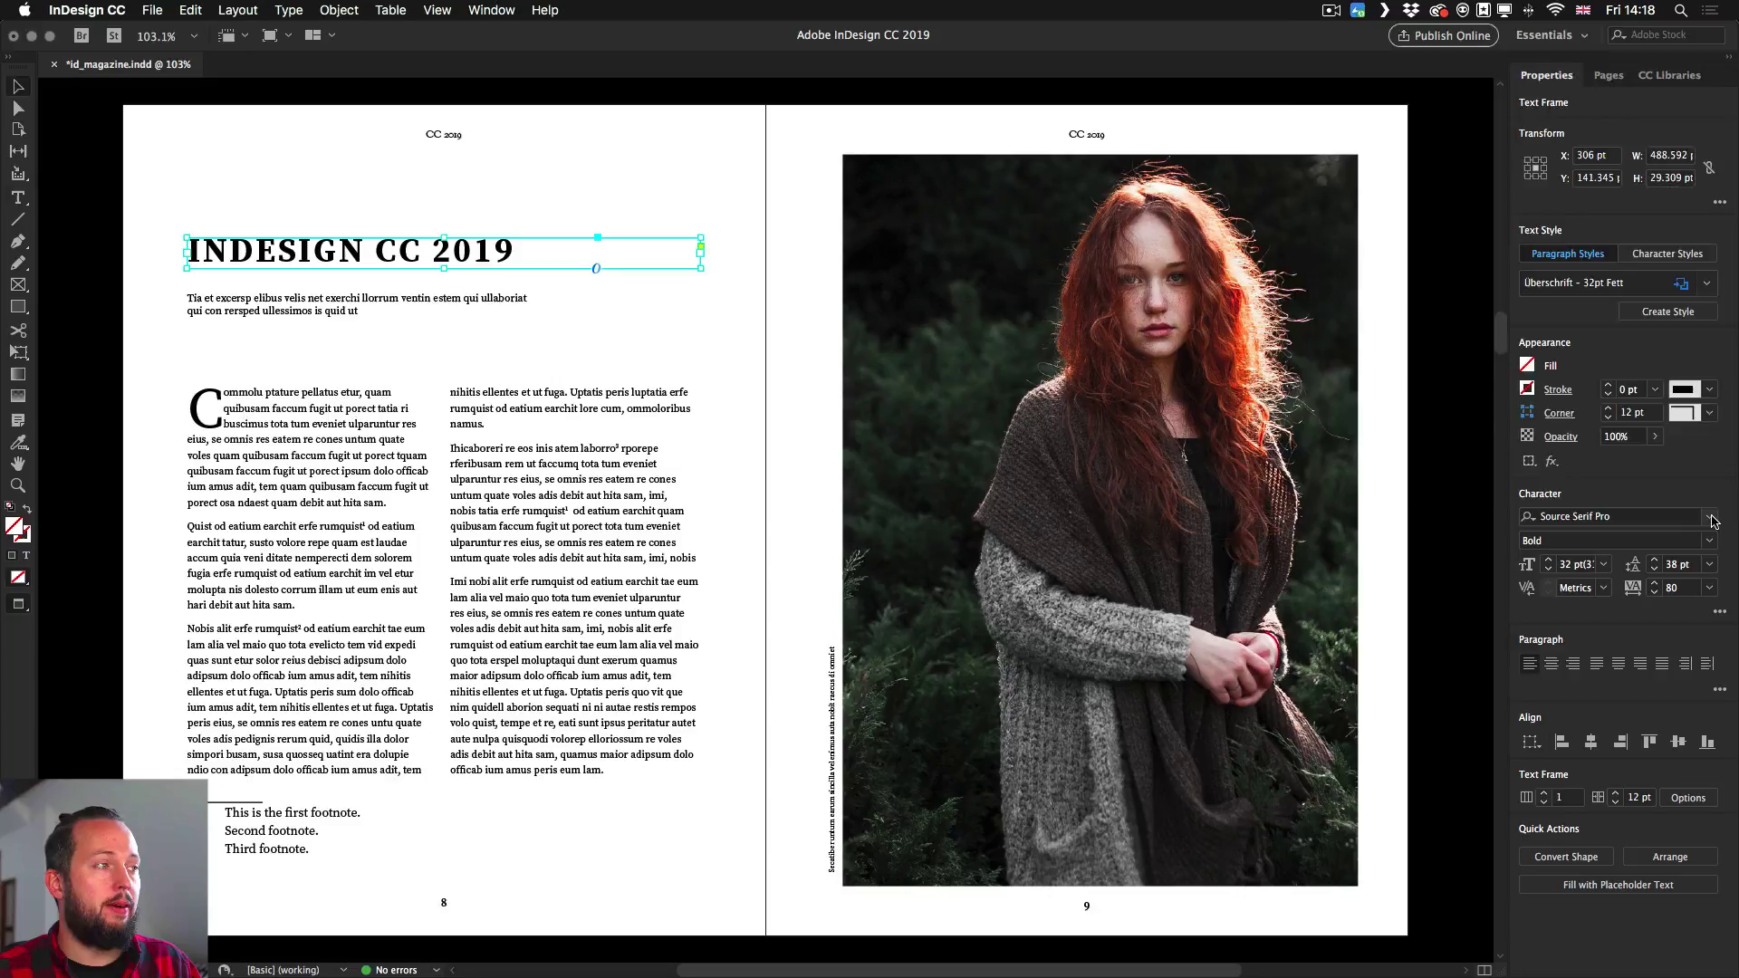
{"action": "left_click", "coordinate": [1712, 518]}
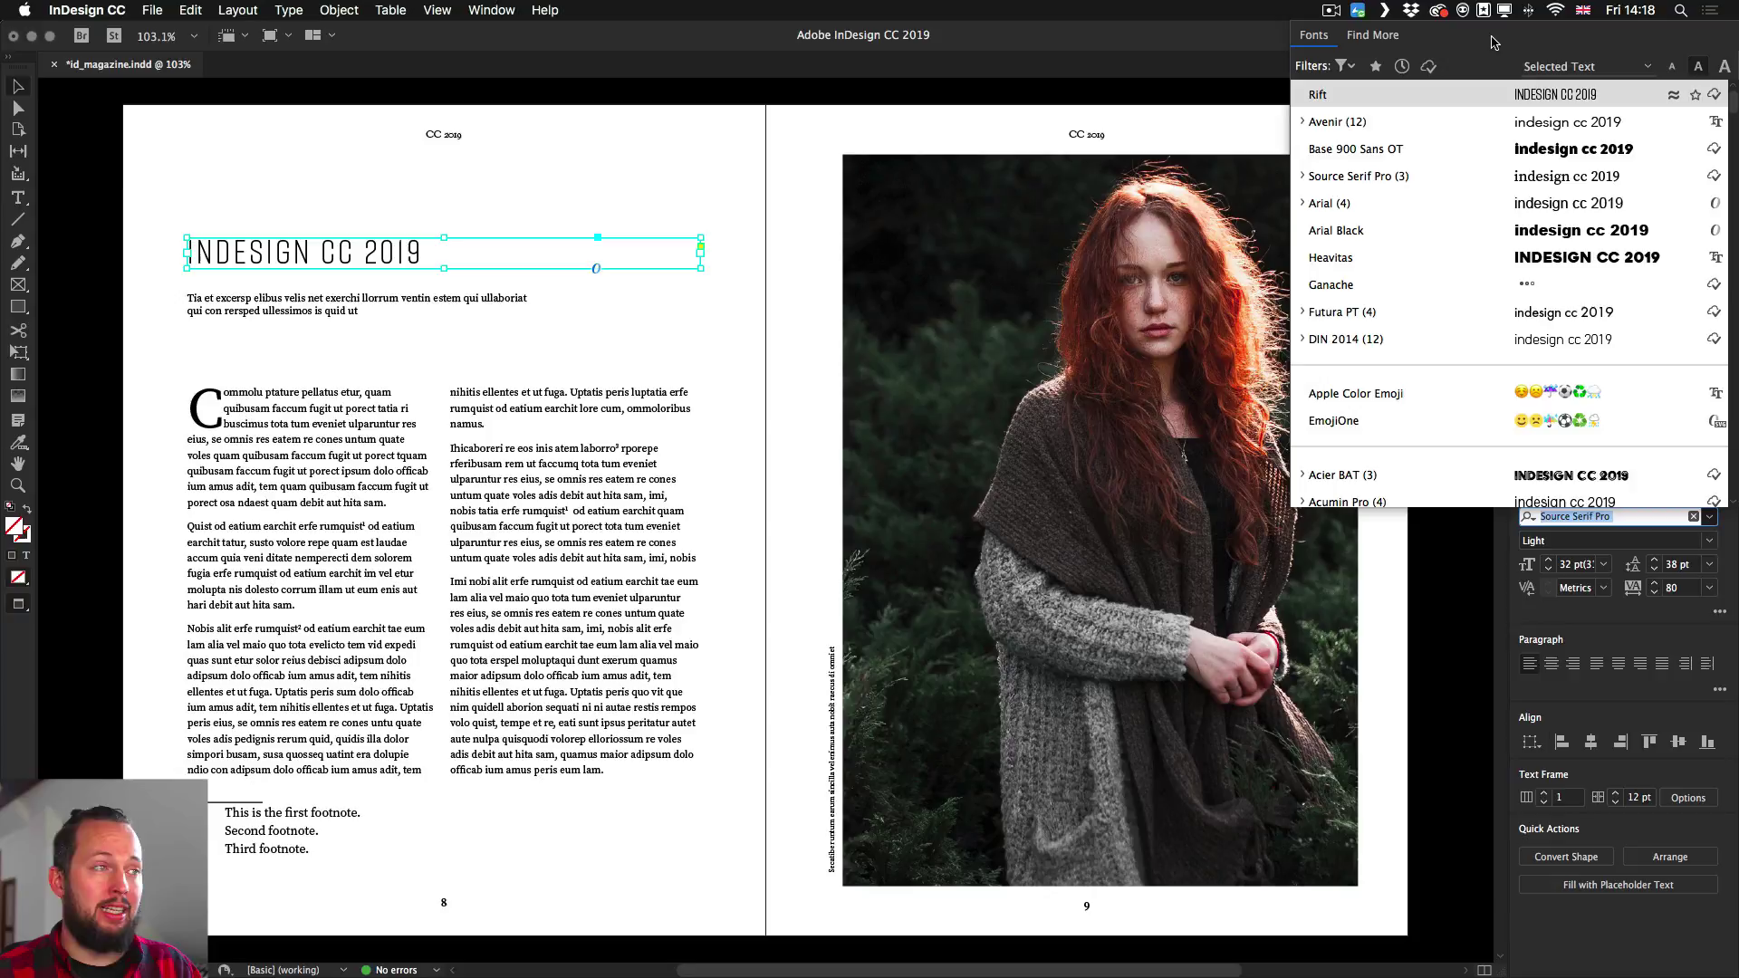
Step: Close the font list, leaving the headline in Source Serif Pro Bold, and show the Control panel
{"action": "key", "text": "Escape"}
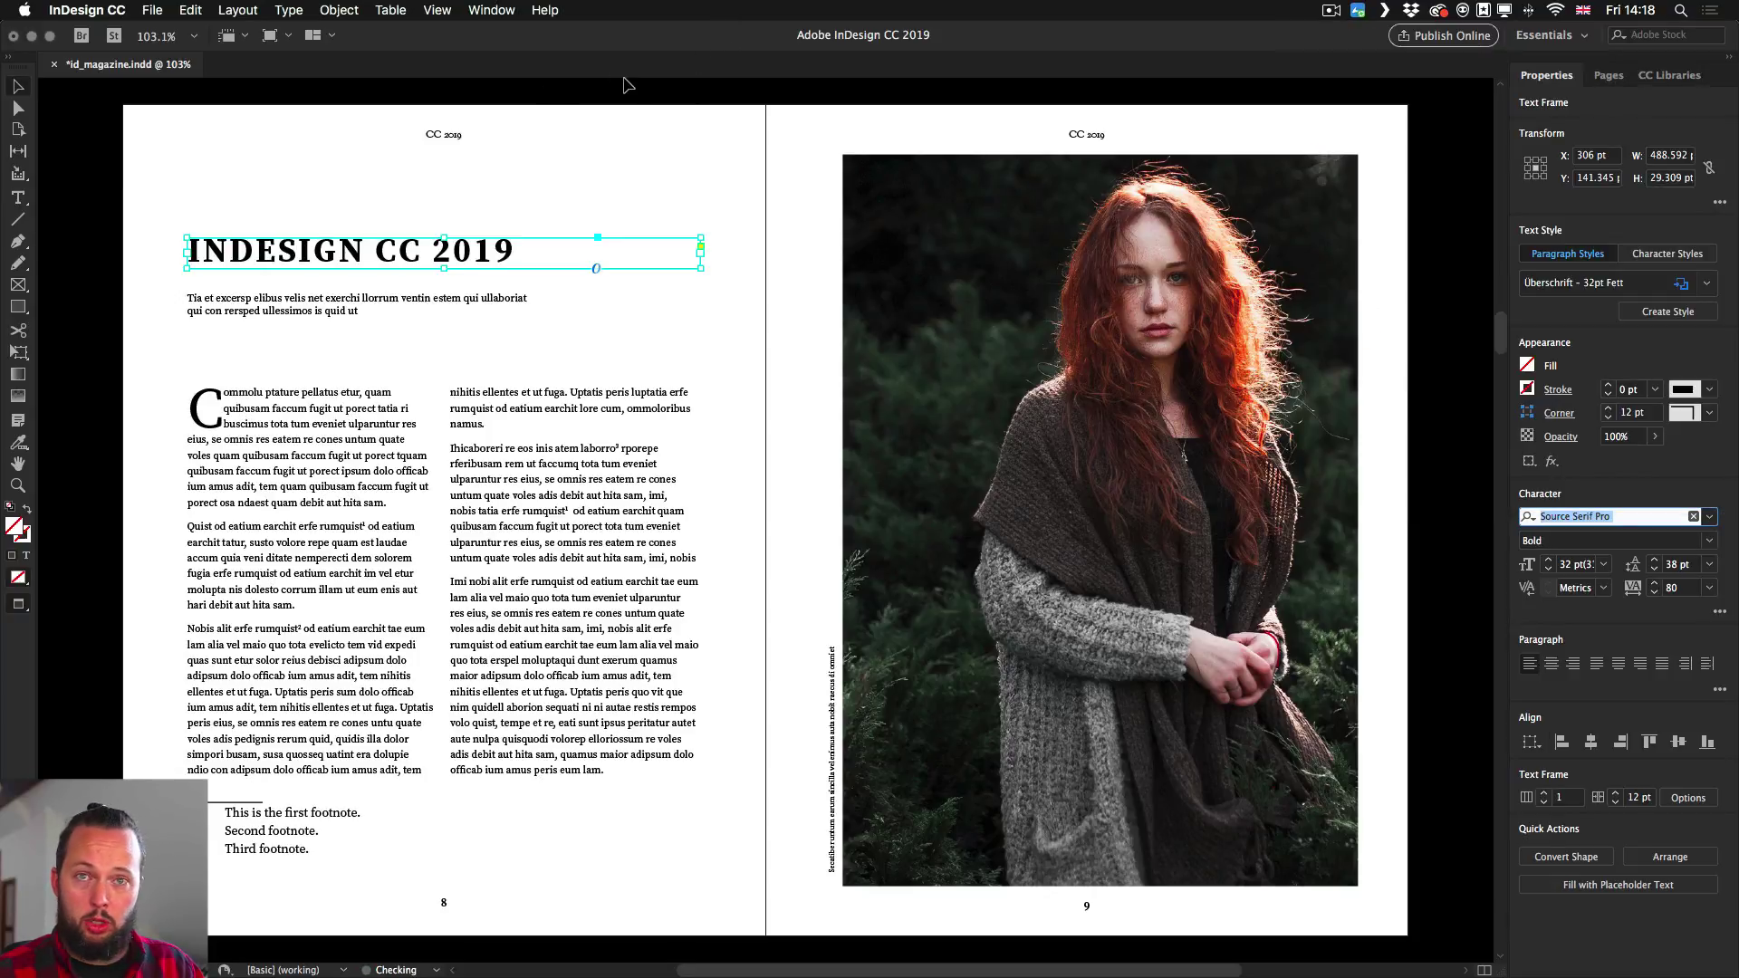
{"action": "left_click", "coordinate": [483, 10]}
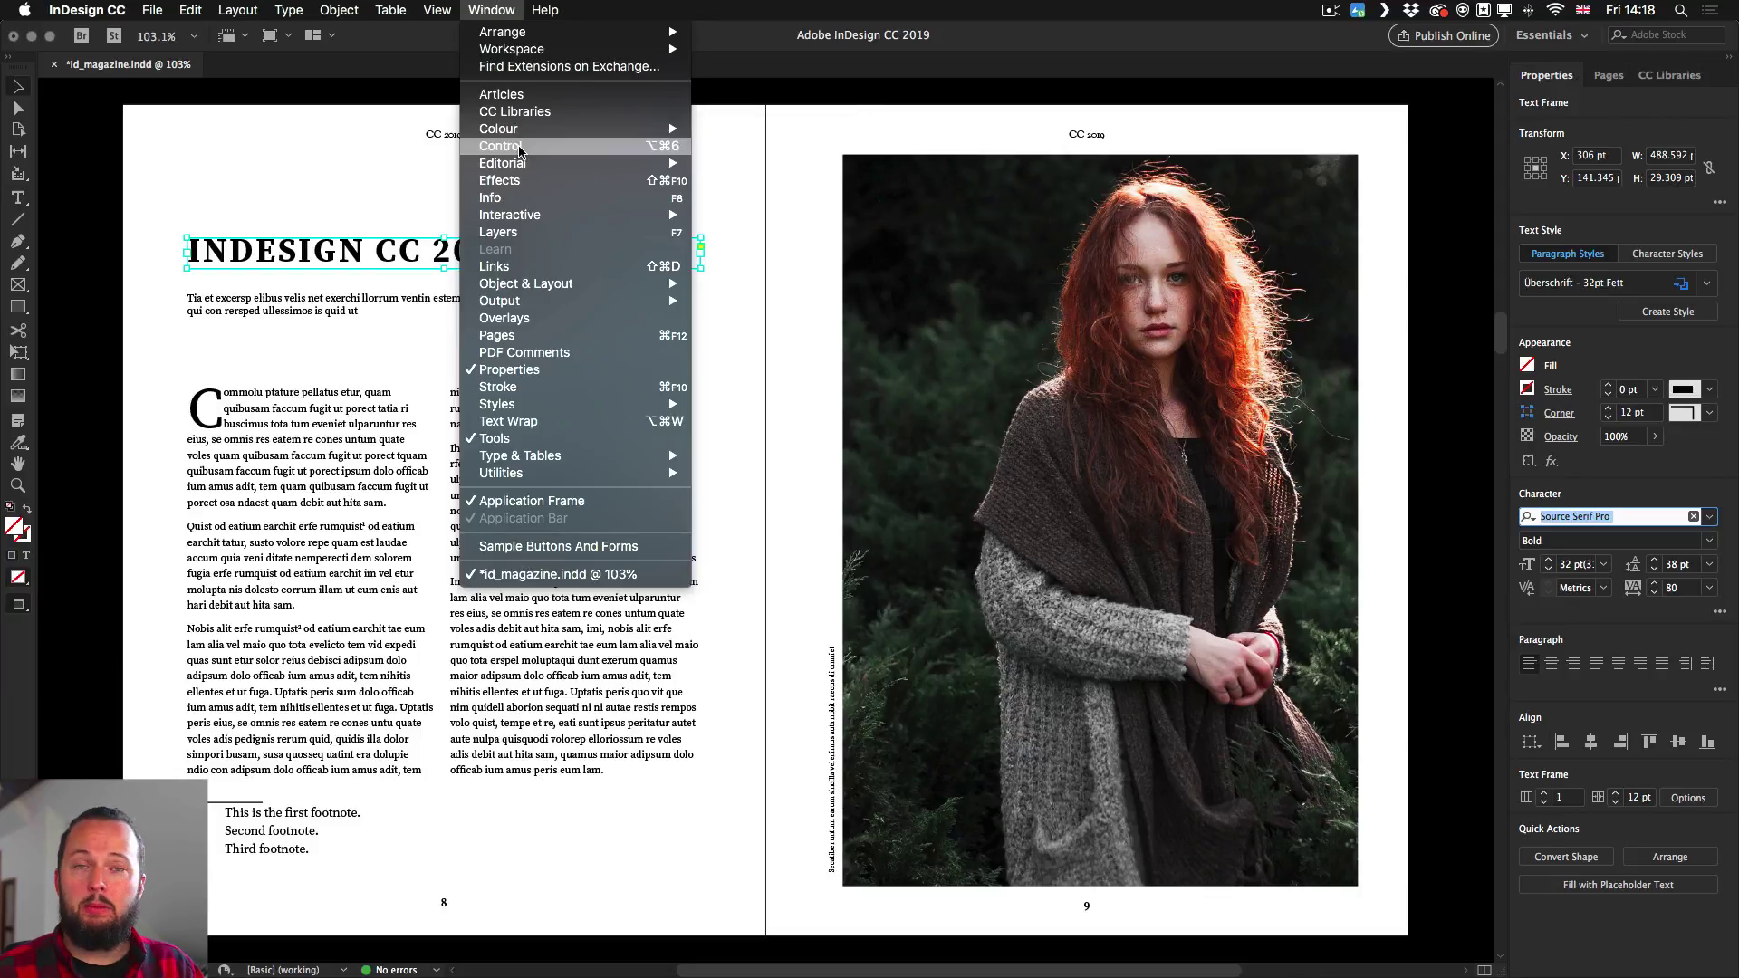
{"action": "left_click", "coordinate": [500, 146]}
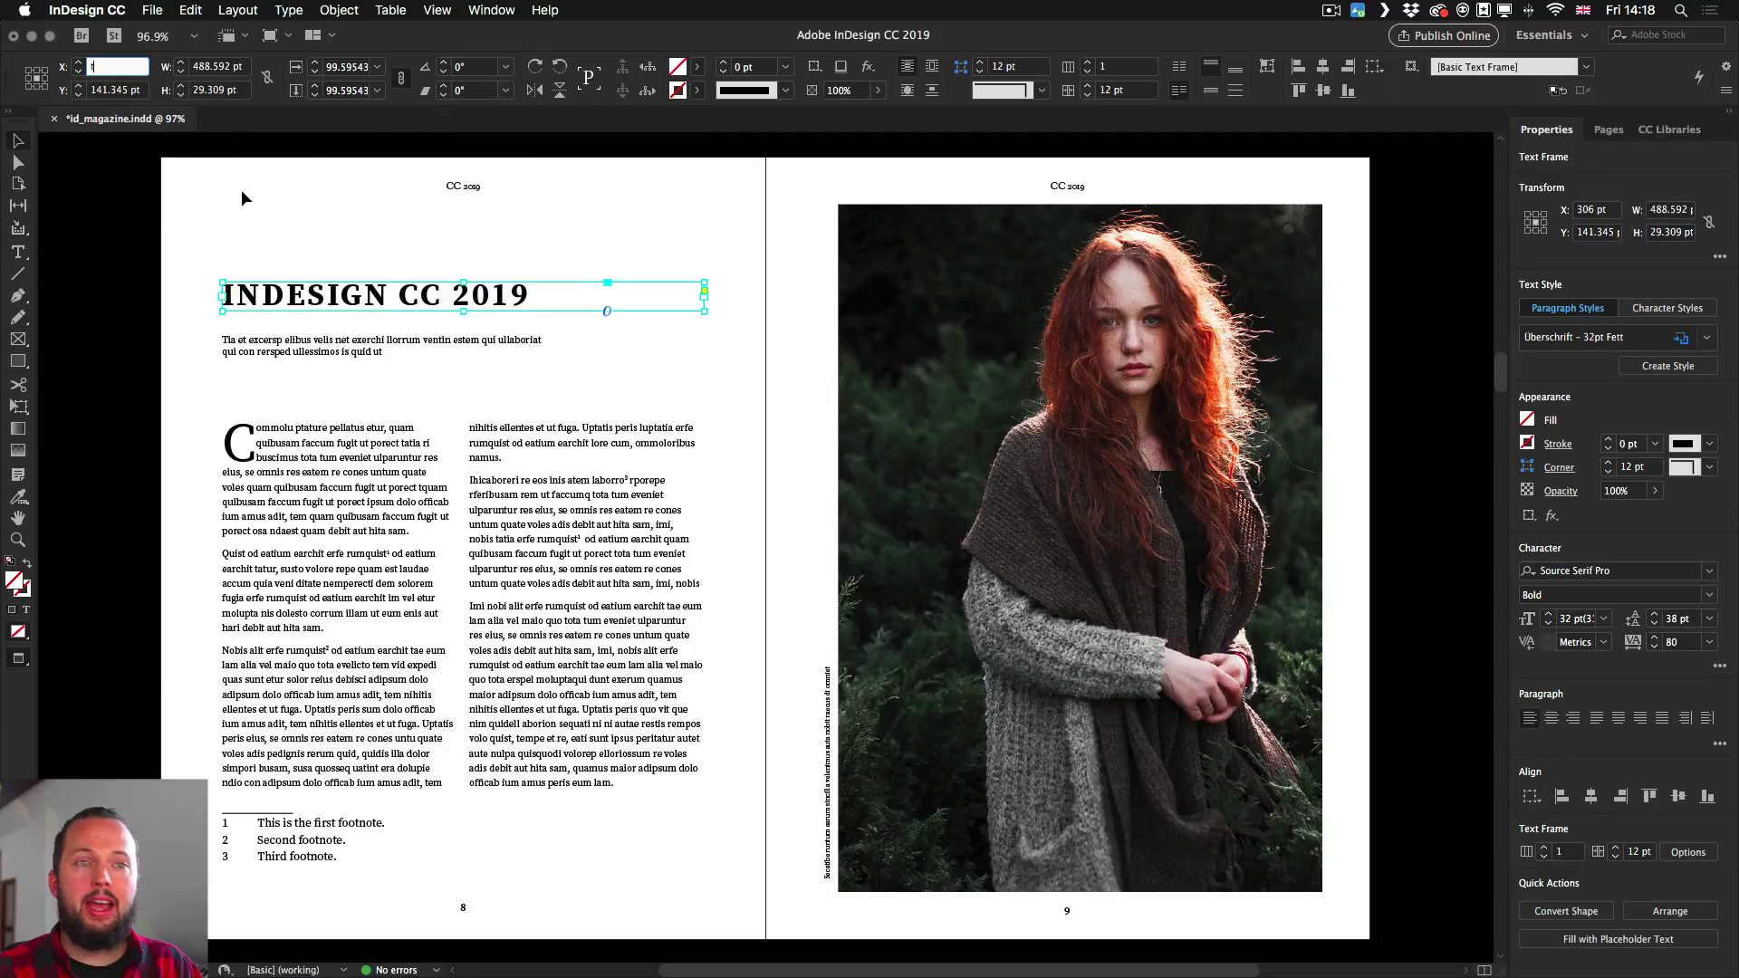
{"action": "key", "text": "Escape"}
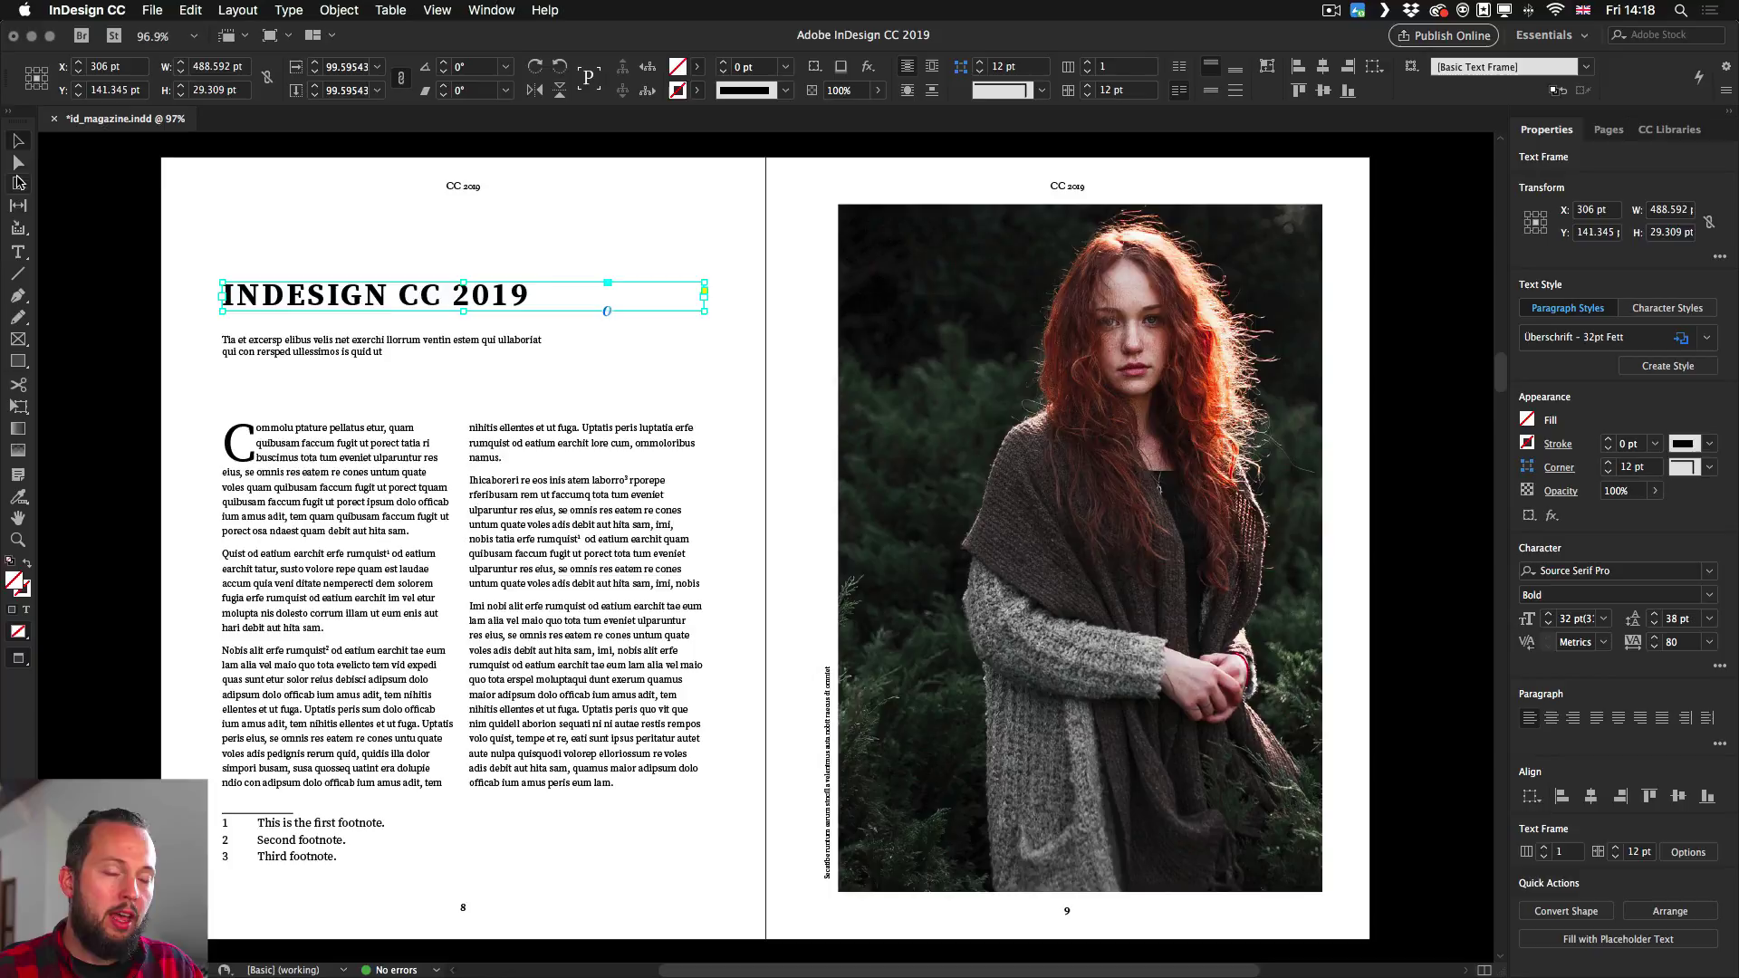
{"action": "left_click", "coordinate": [18, 182]}
Step: With the Type tool active, open the Control panel's font list for the headline and preview Rift
{"action": "key", "text": "v"}
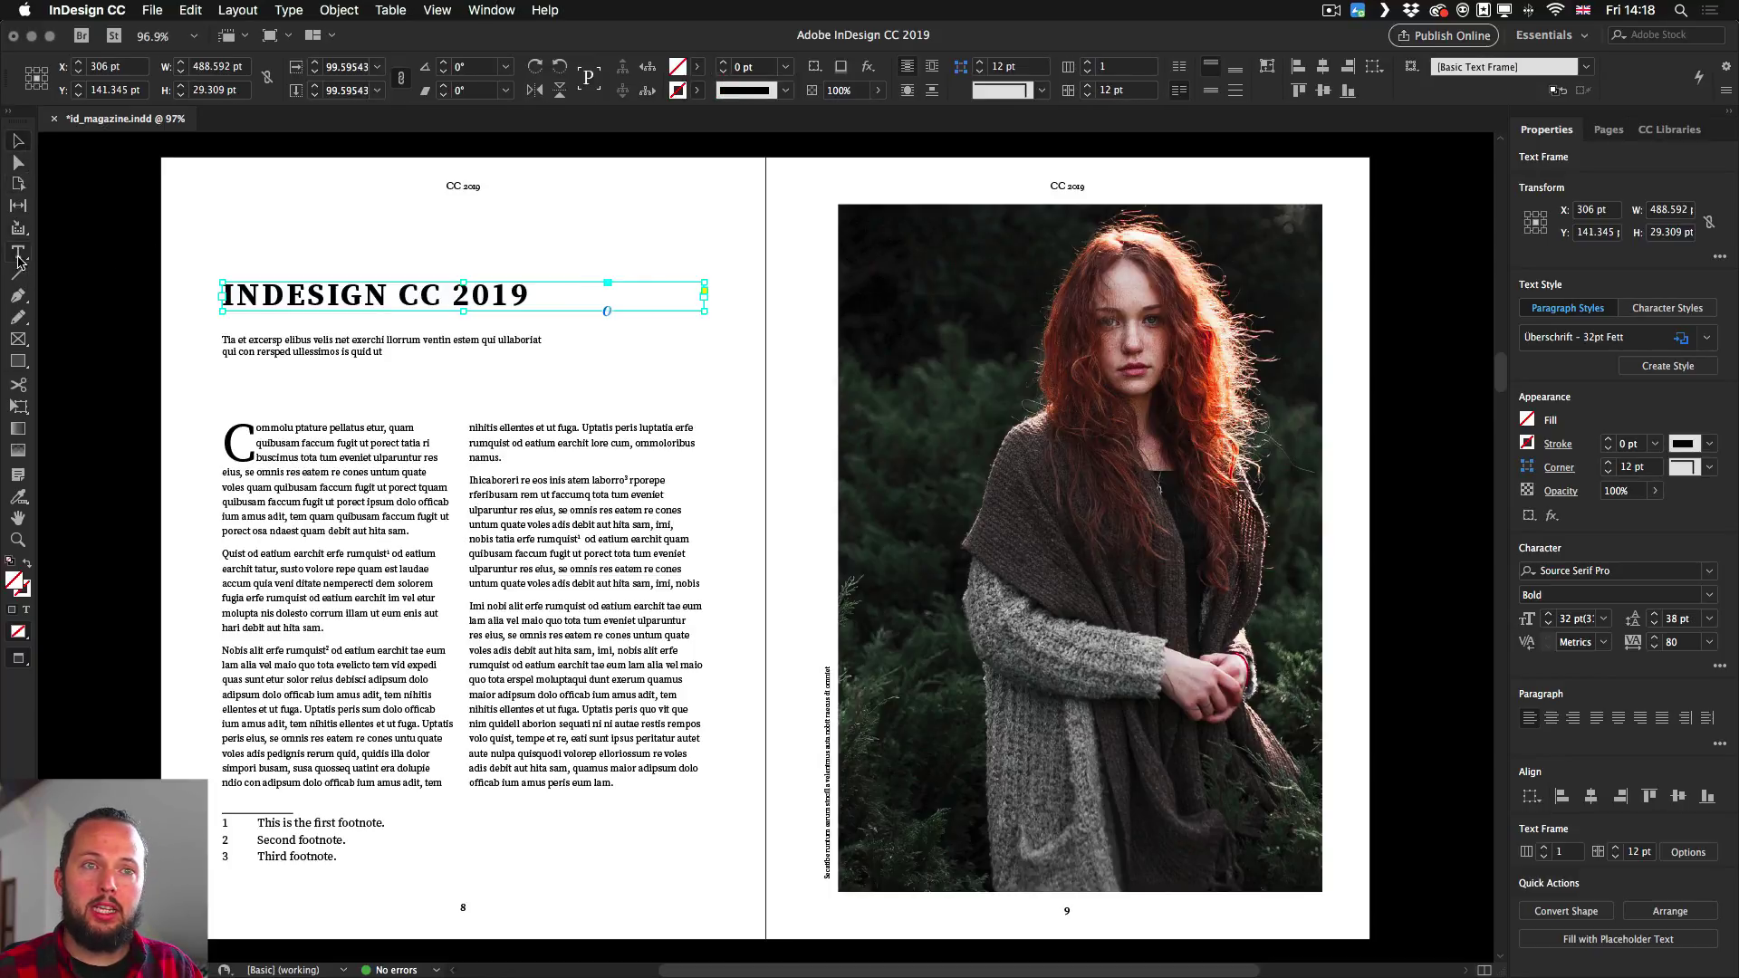
{"action": "left_click", "coordinate": [18, 252]}
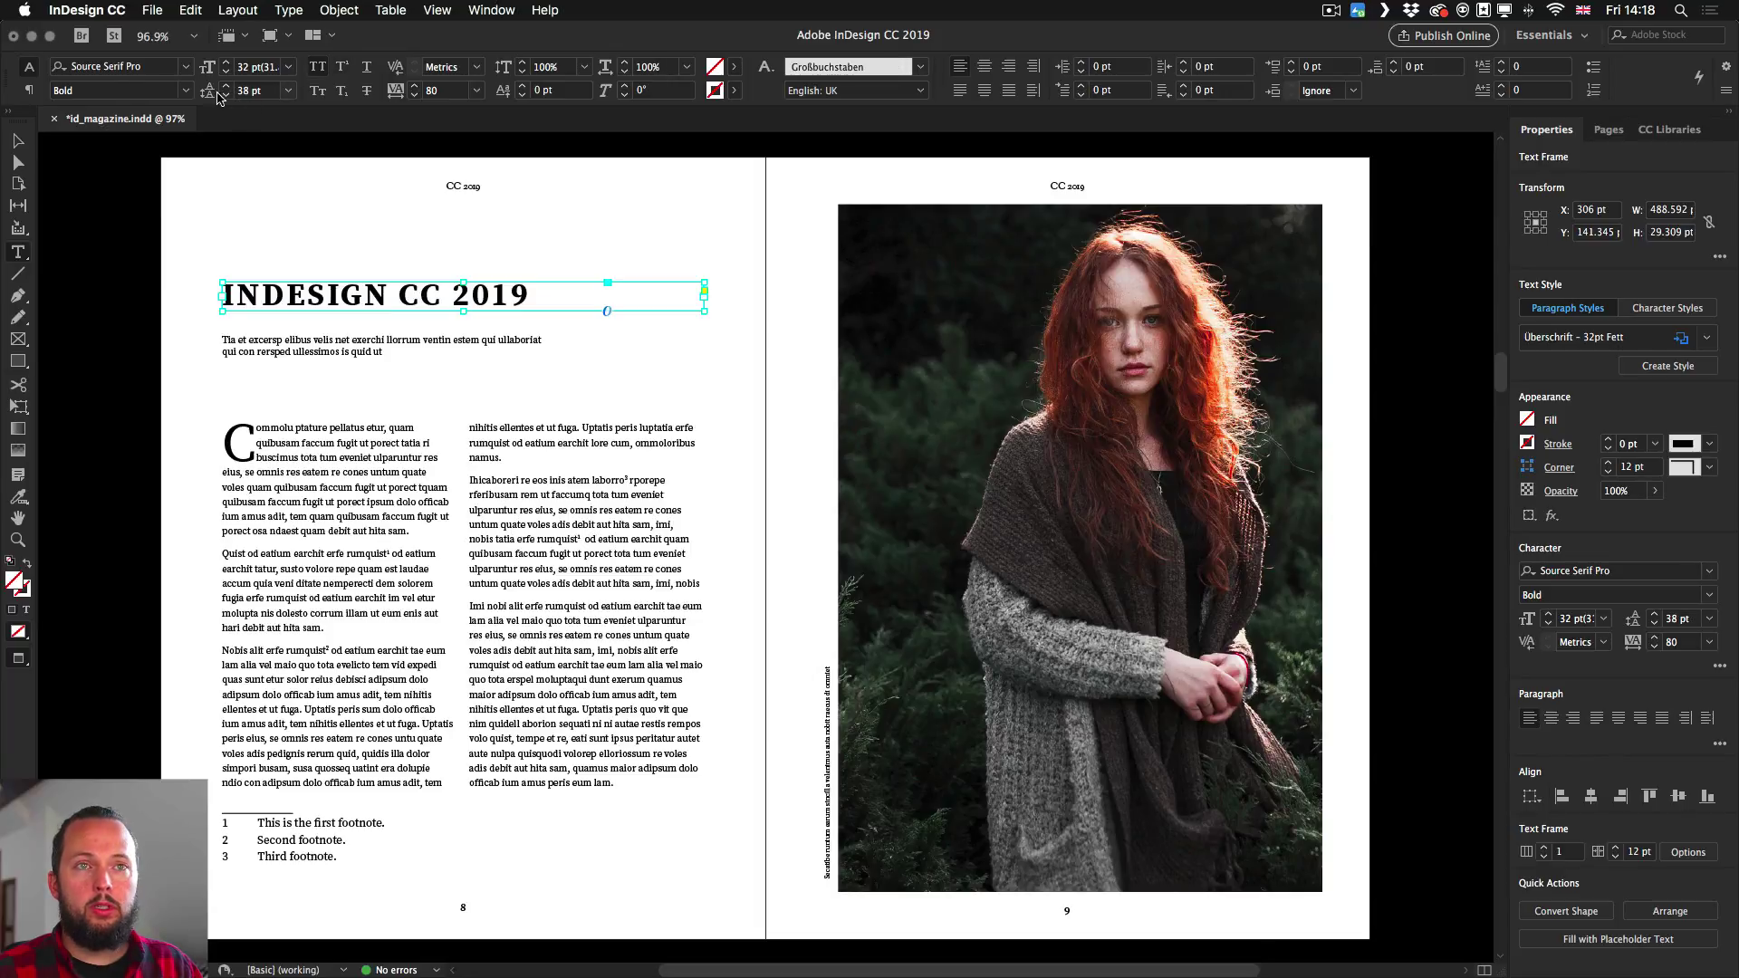
{"action": "left_click", "coordinate": [187, 67]}
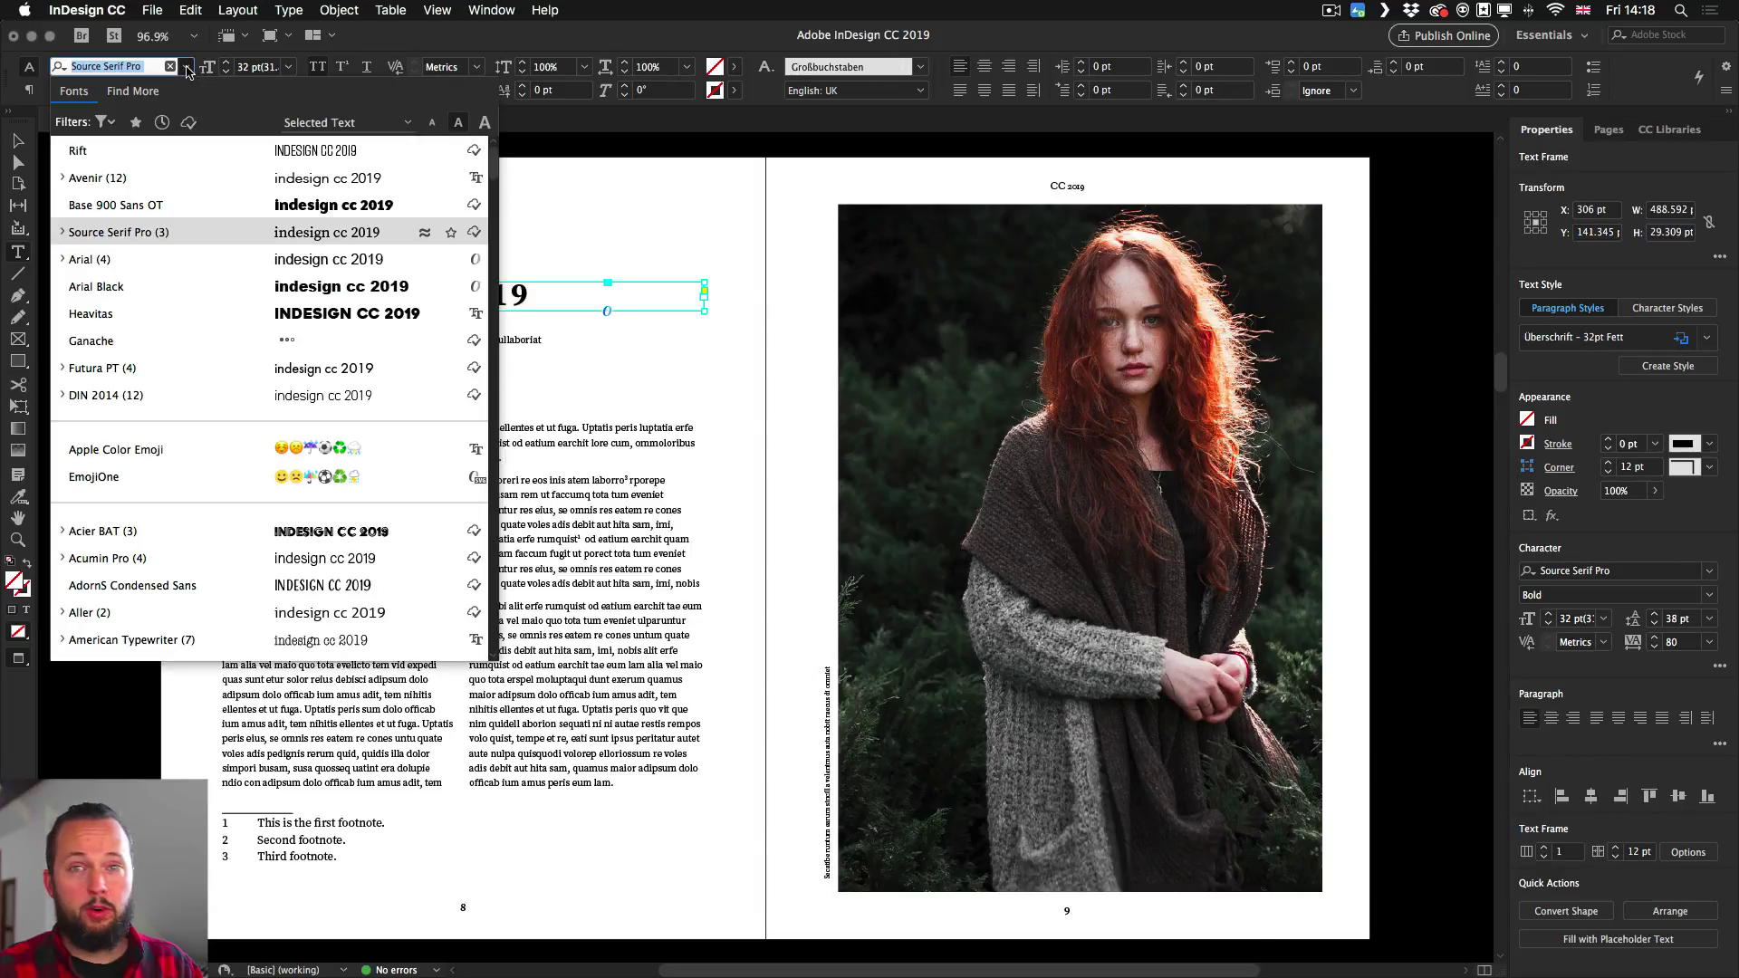
{"action": "key", "text": "Up"}
{"action": "key", "text": "Up"}
{"action": "key", "text": "Up"}
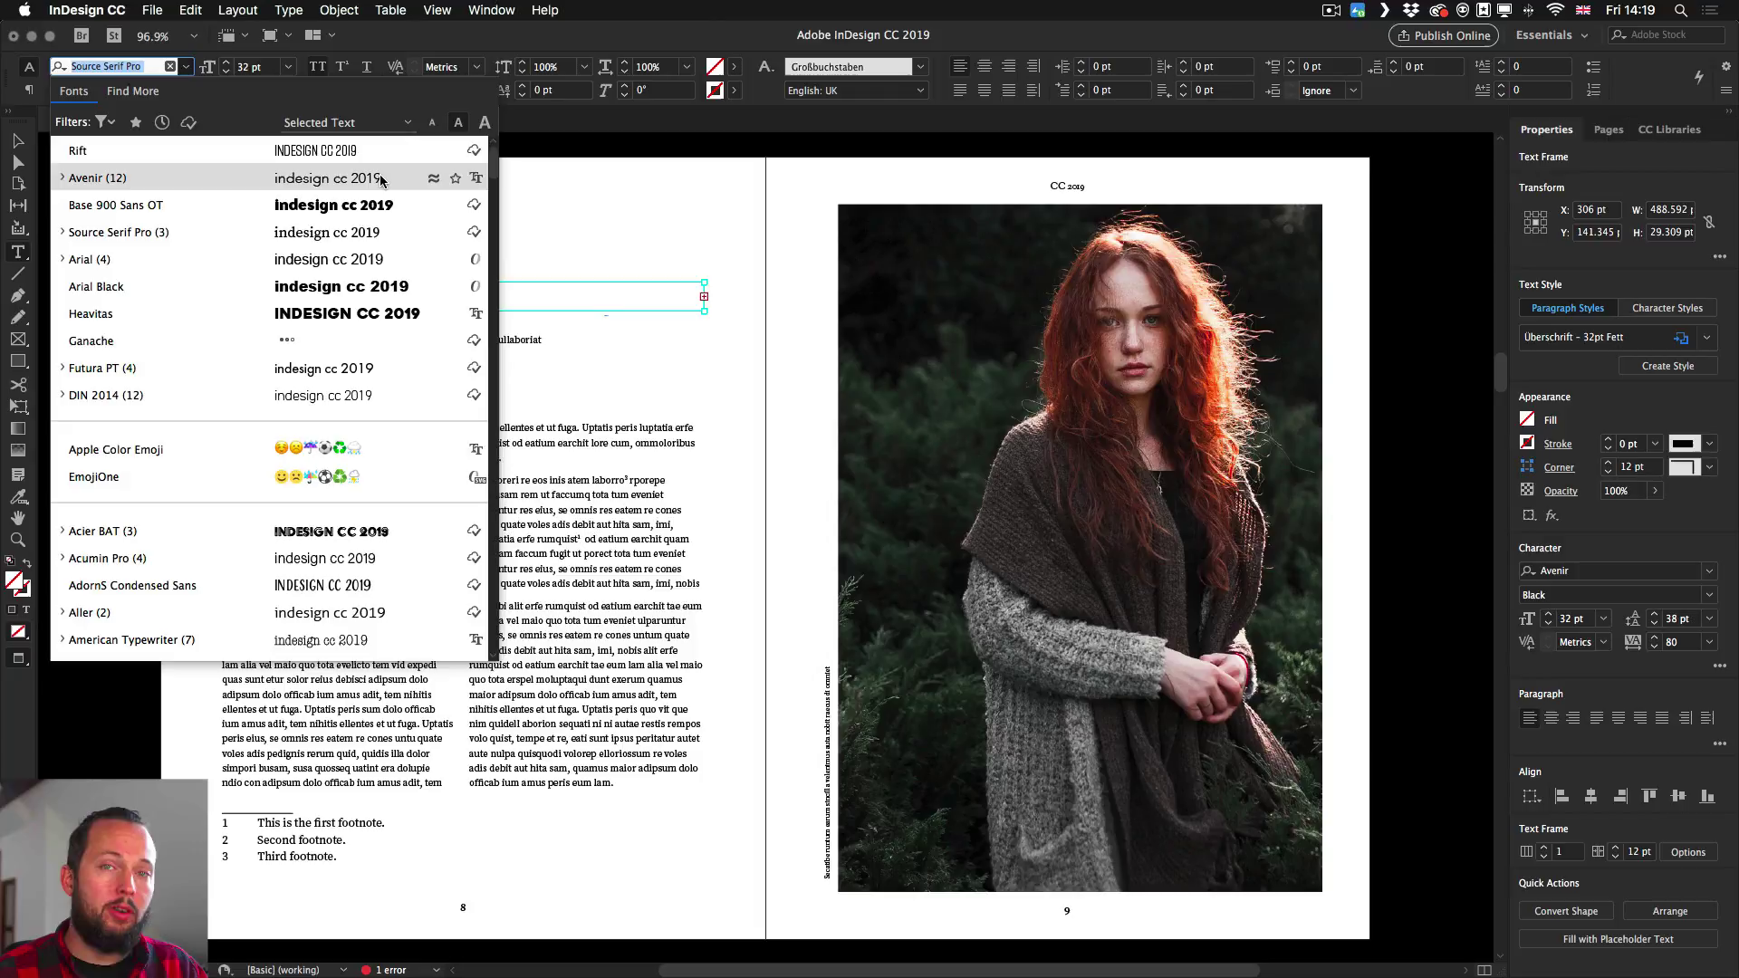
{"action": "key", "text": "Down"}
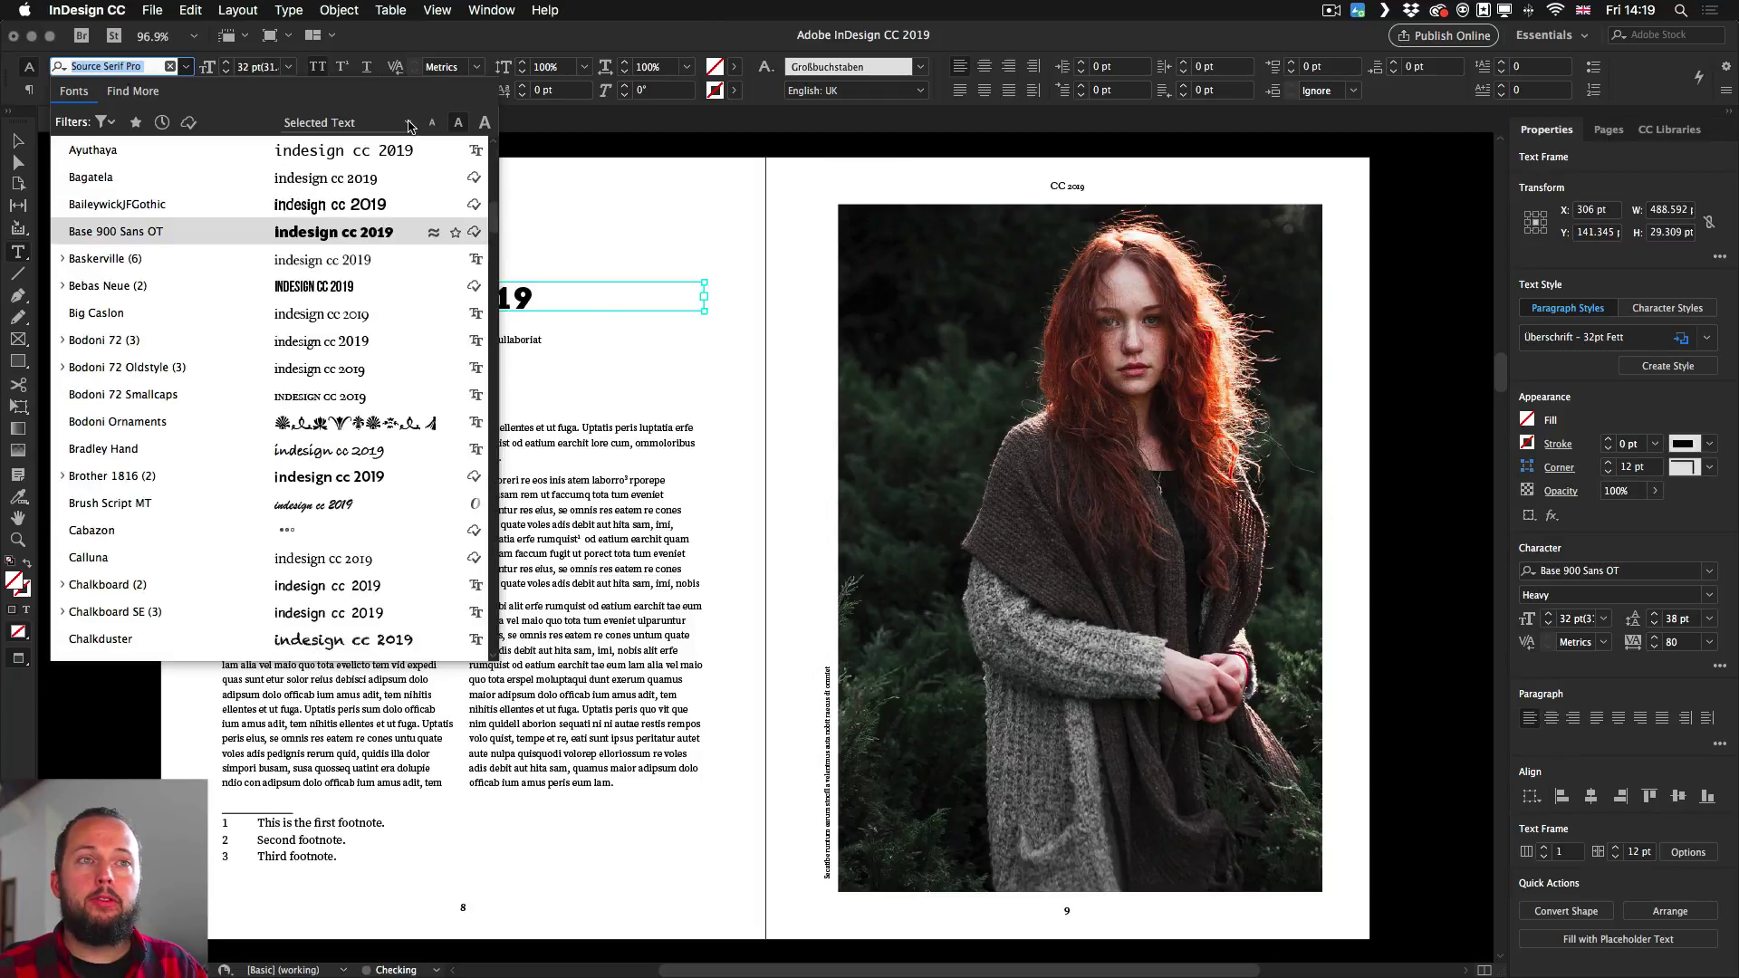
Step: Switch the font preview sample to the ABCDEFG alphabet and move up to Ayuthaya
{"action": "left_click", "coordinate": [379, 124]}
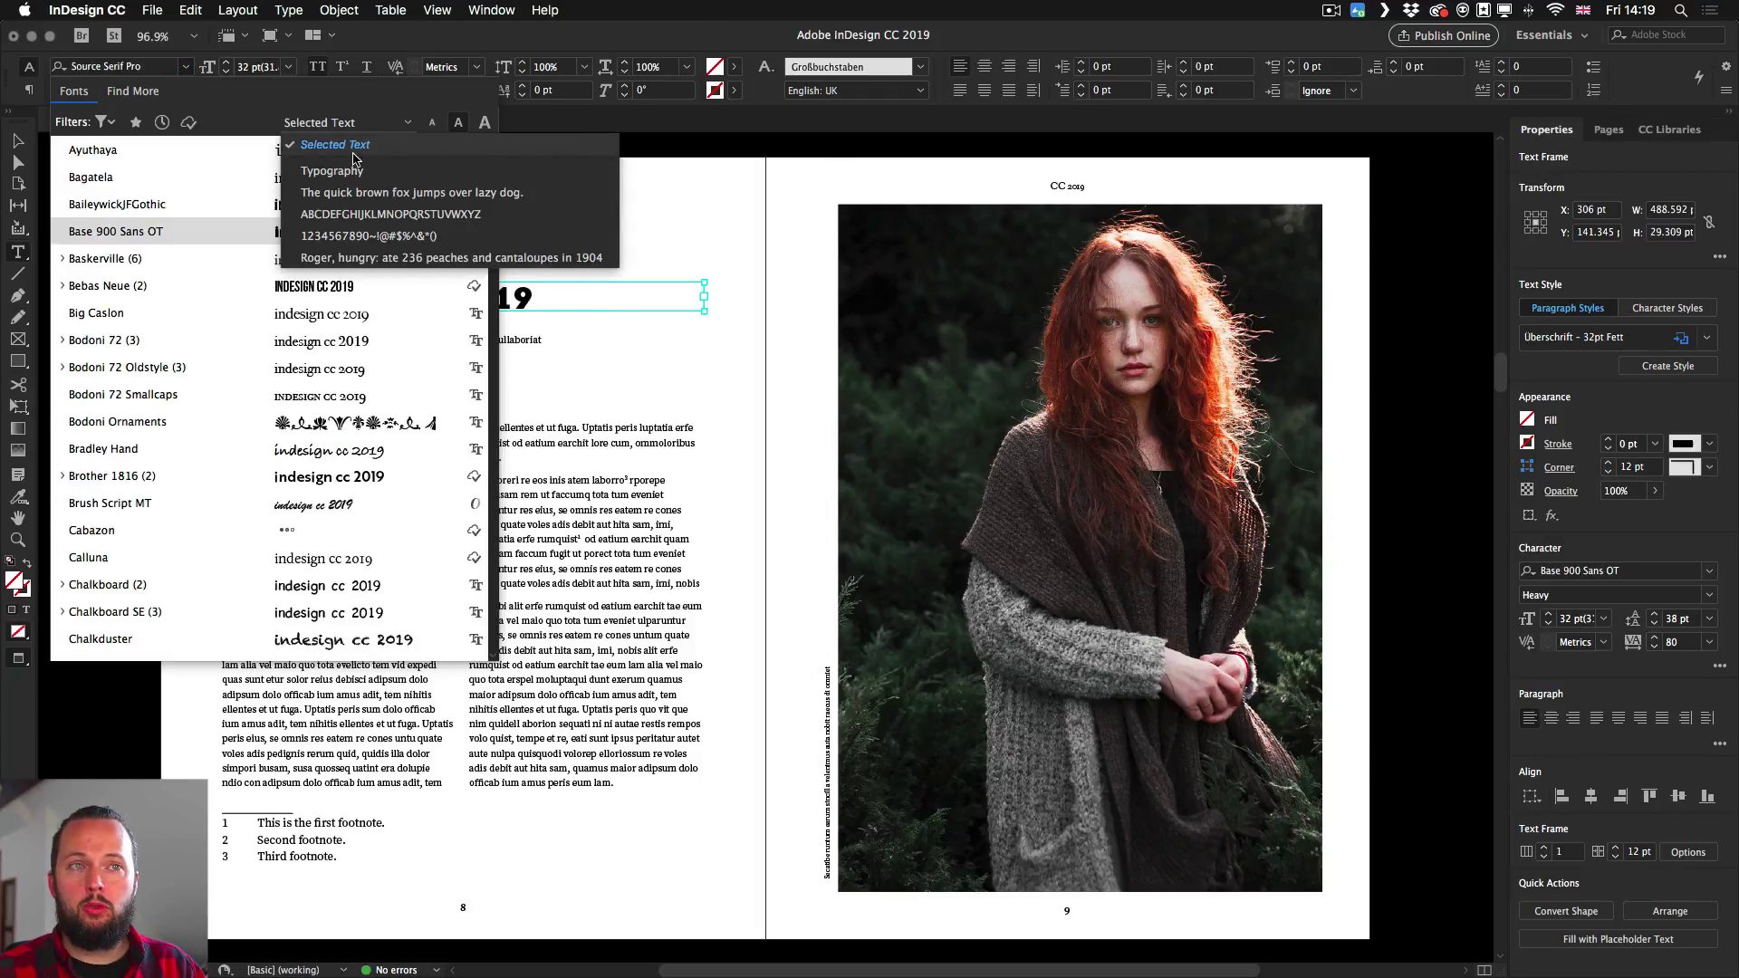
{"action": "left_click", "coordinate": [354, 215]}
{"action": "key", "text": "Up"}
{"action": "key", "text": "Up"}
{"action": "key", "text": "Up"}
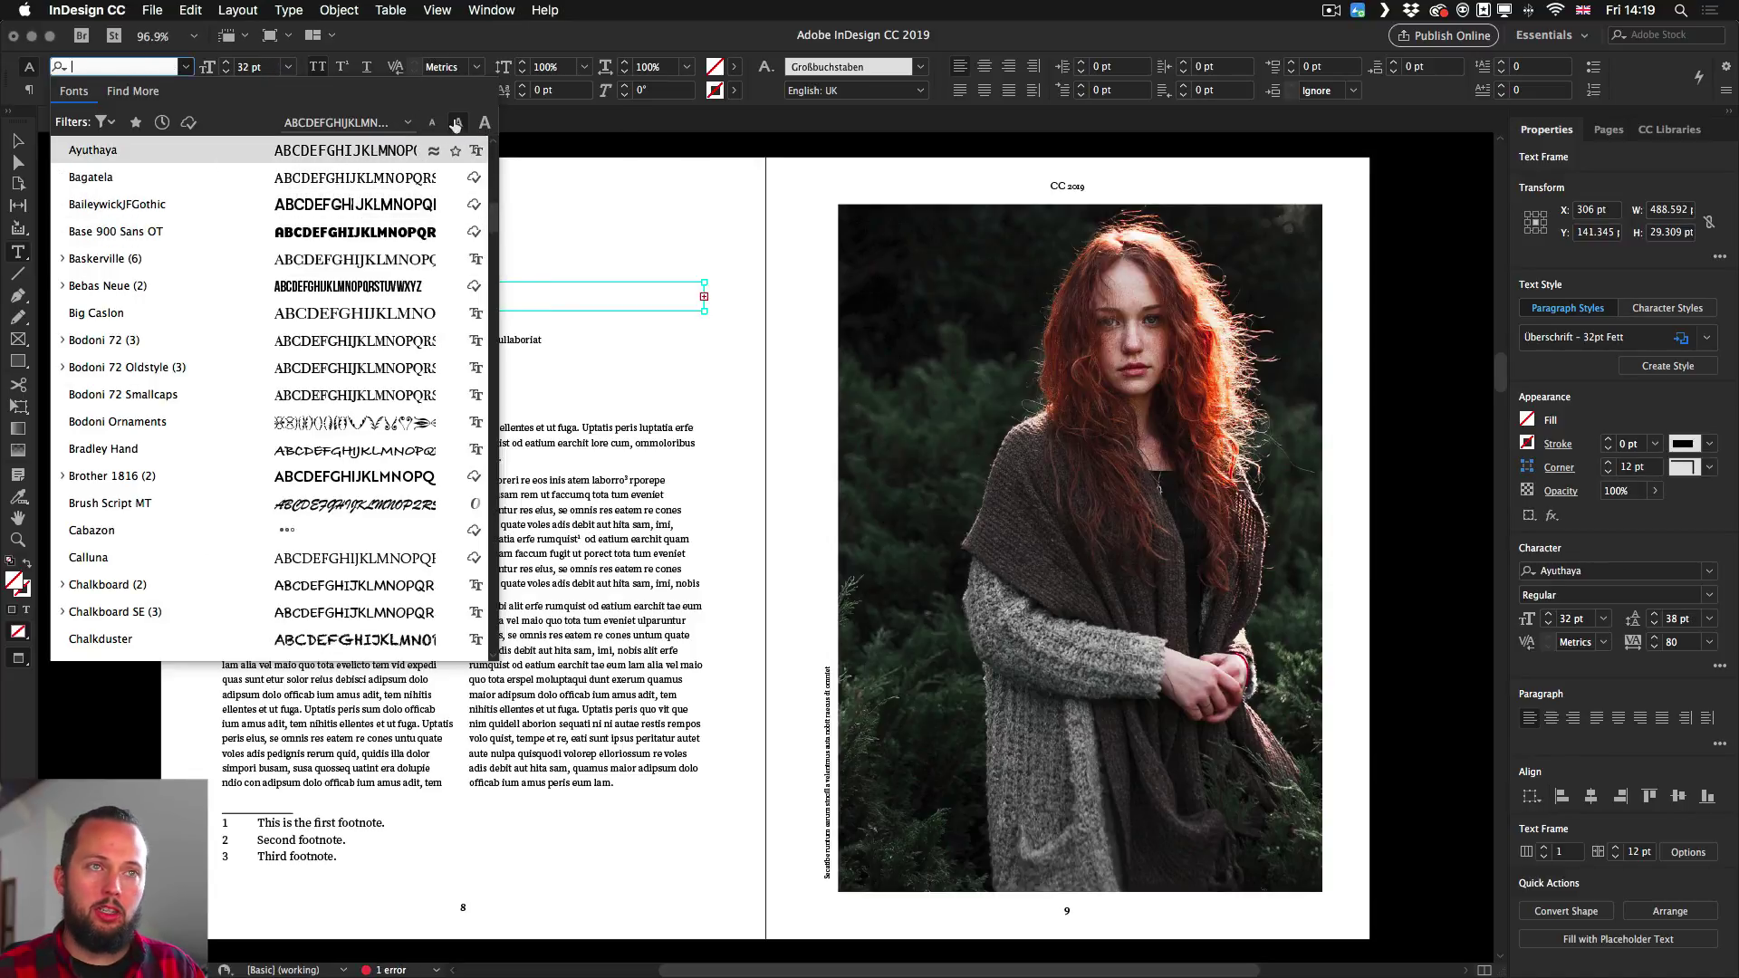
Step: Restore Selected Text previews, view fonts similar to Bebas Neue, then return to the full list
{"action": "left_click", "coordinate": [362, 122]}
{"action": "left_click", "coordinate": [322, 110]}
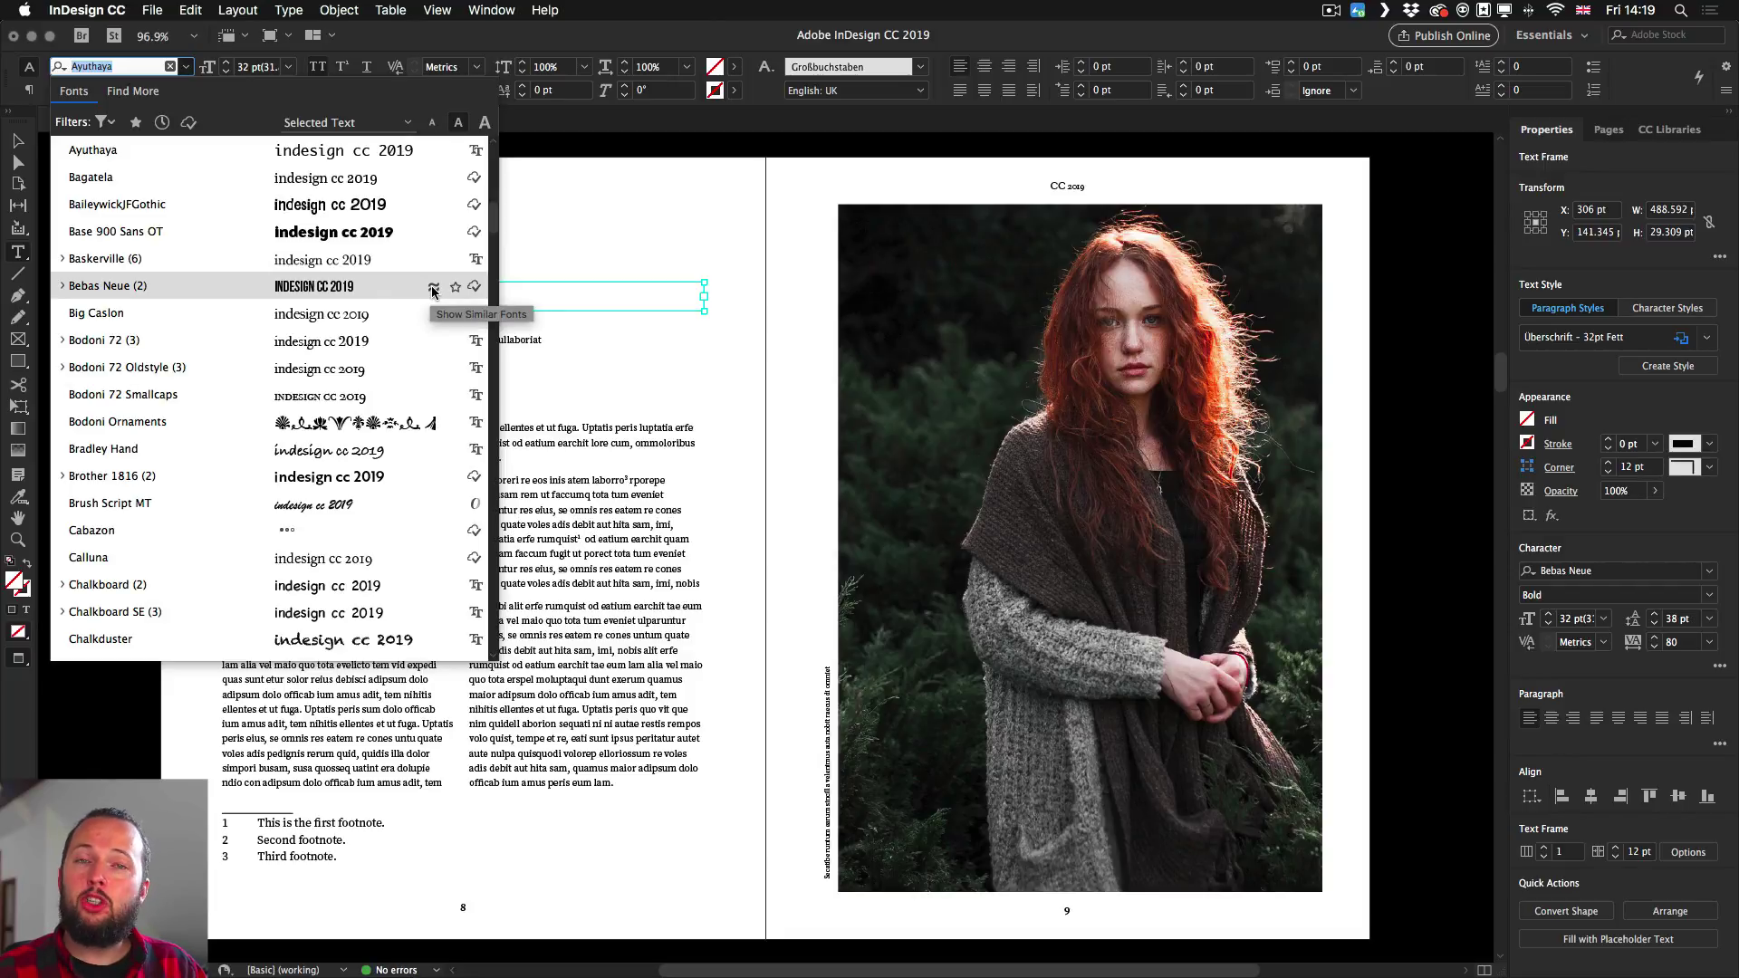
{"action": "left_click", "coordinate": [433, 288]}
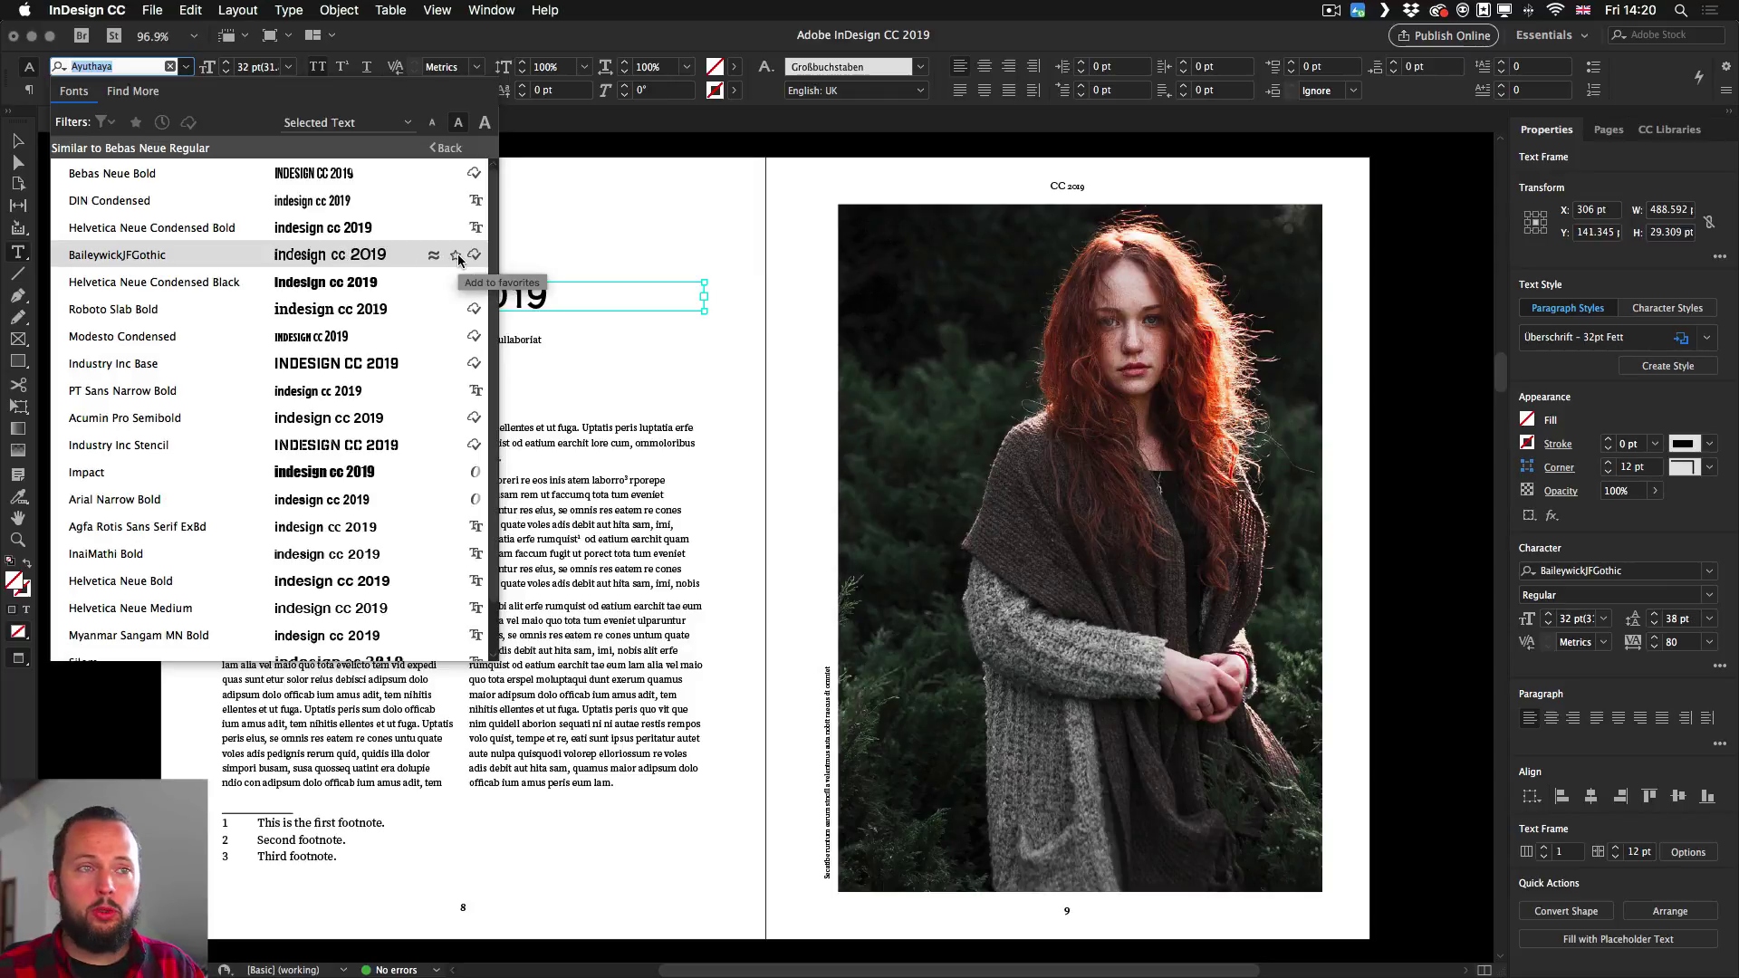
{"action": "left_click", "coordinate": [445, 147]}
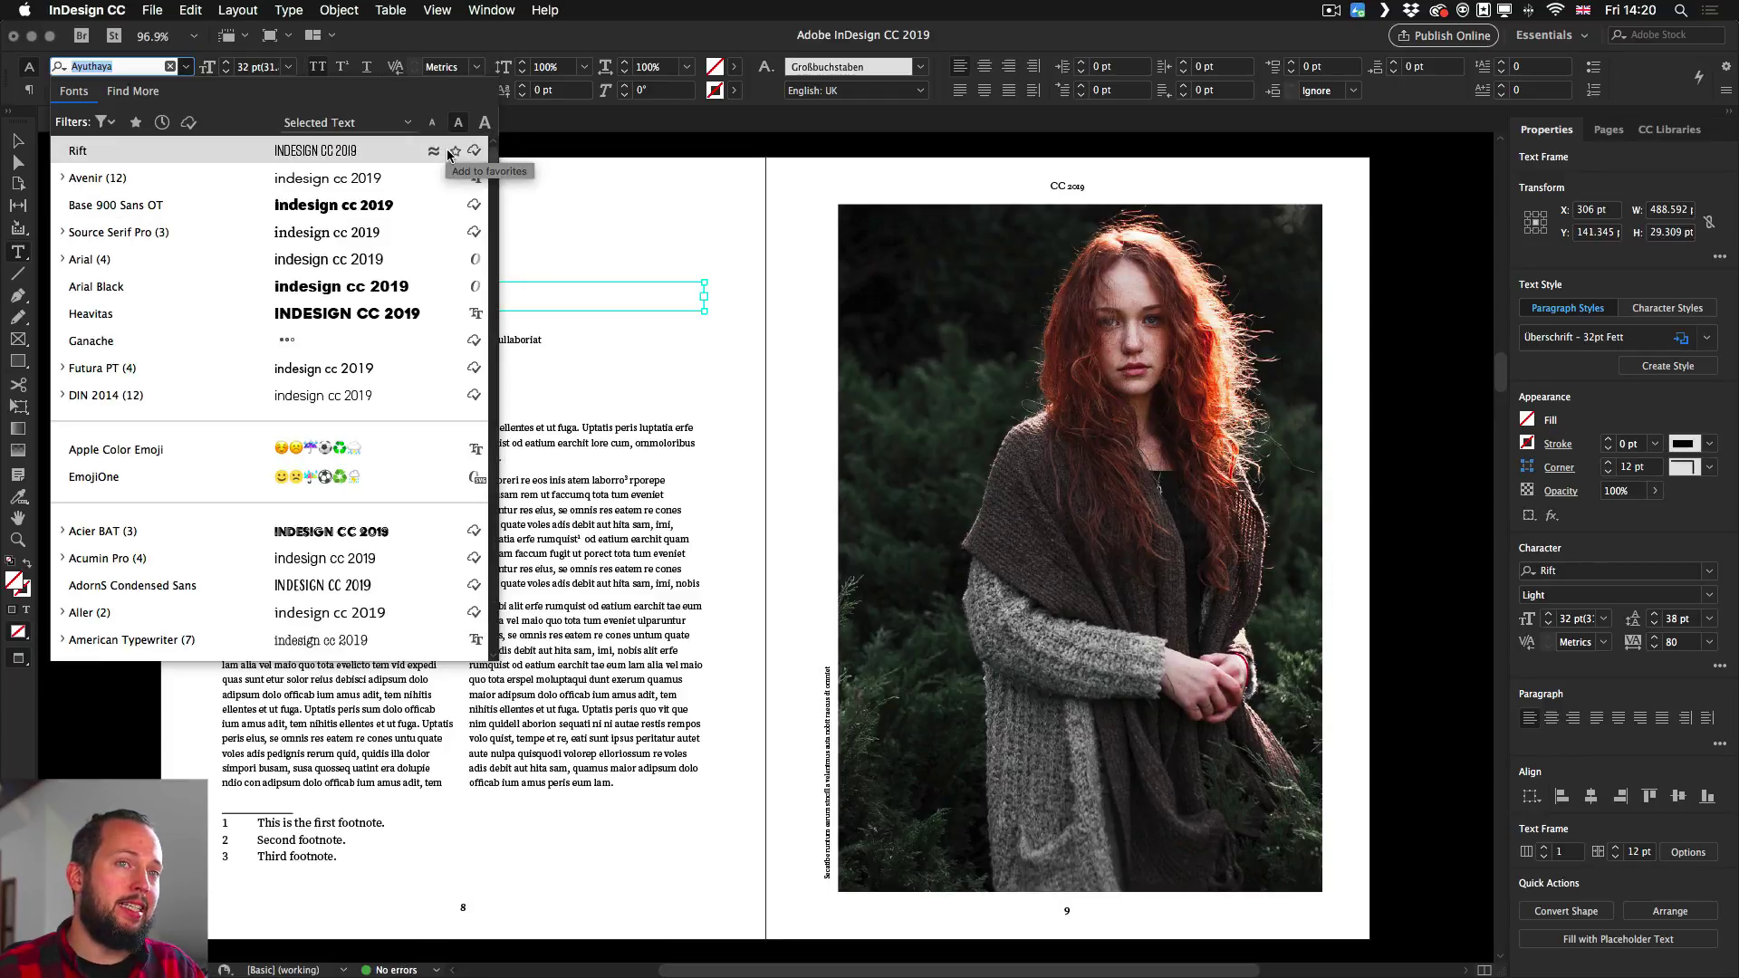
{"action": "left_click", "coordinate": [107, 124]}
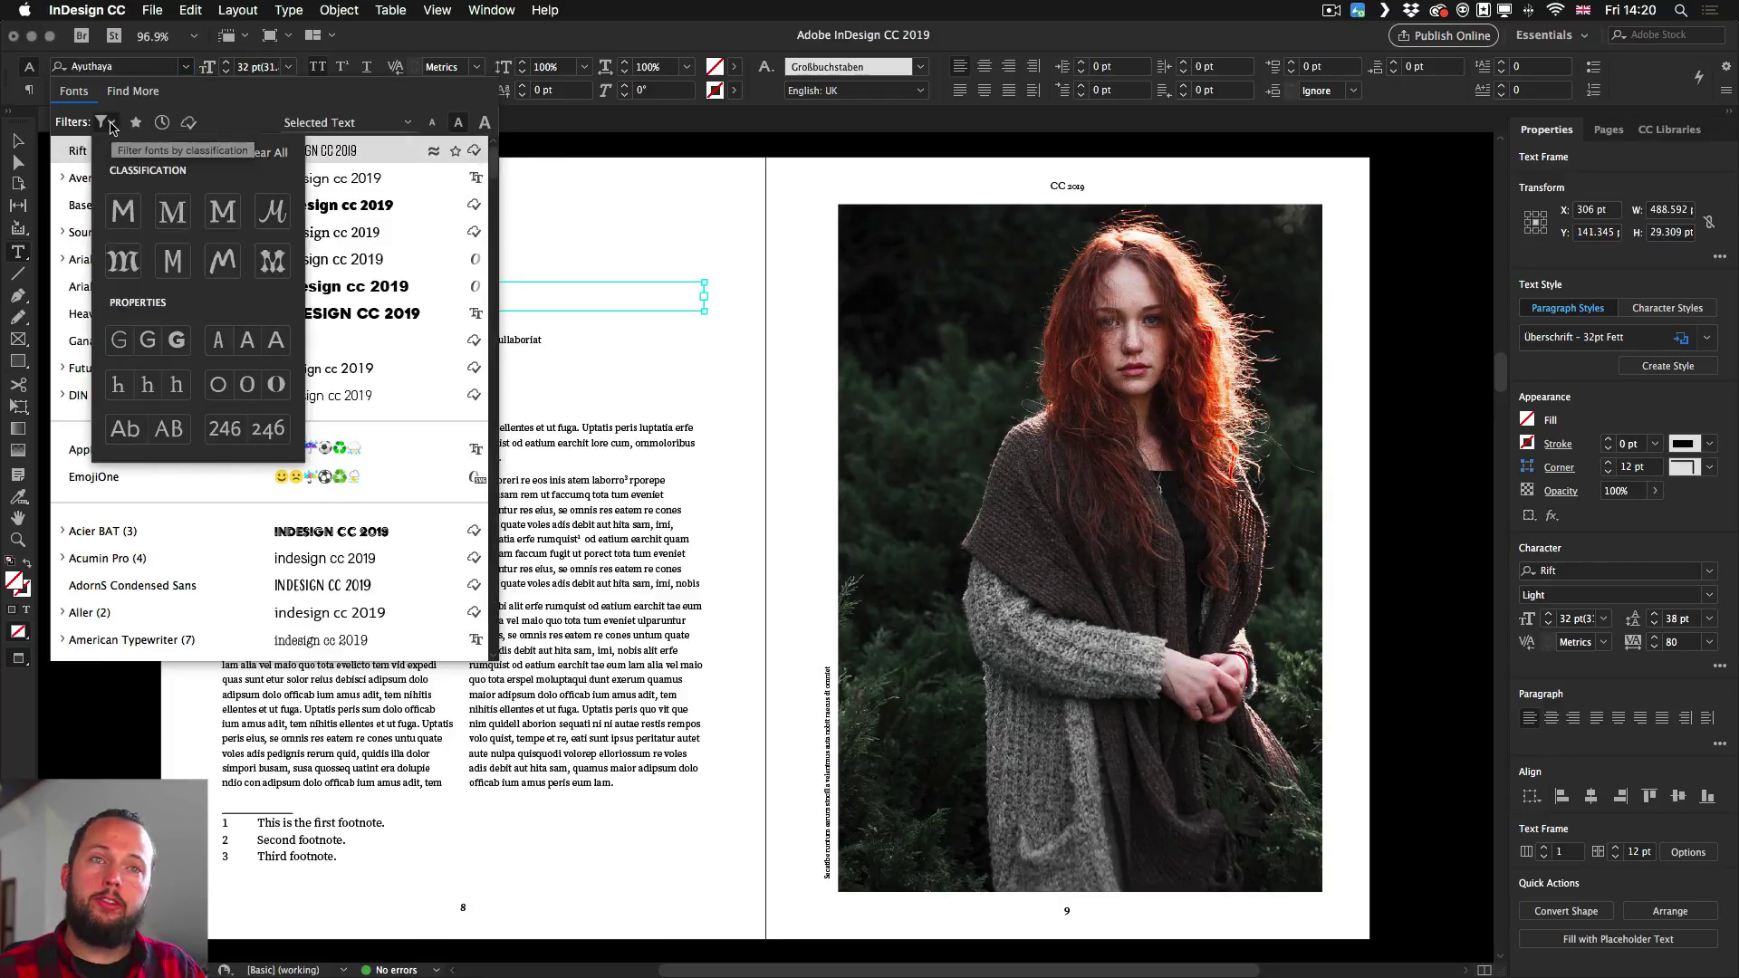
{"action": "left_click", "coordinate": [120, 345]}
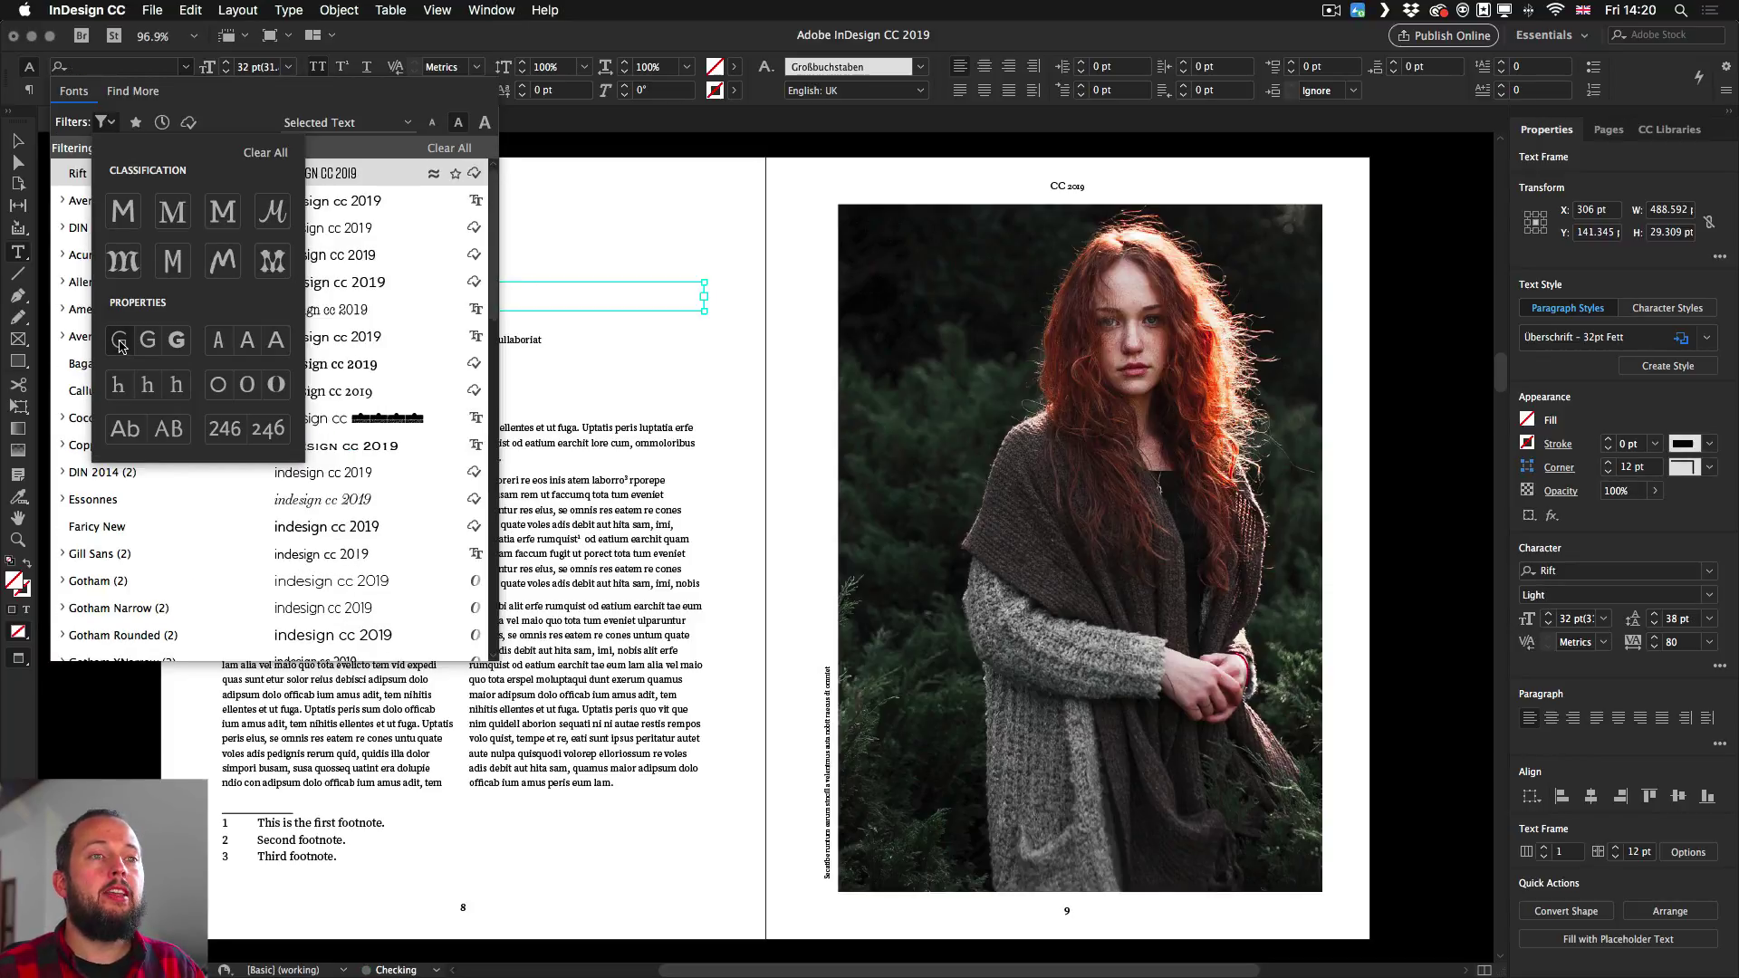
{"action": "left_click", "coordinate": [365, 364]}
{"action": "scroll", "coordinate": [365, 363], "scroll_direction": "down", "scroll_amount": 3}
{"action": "scroll", "coordinate": [365, 364], "scroll_direction": "up", "scroll_amount": 5}
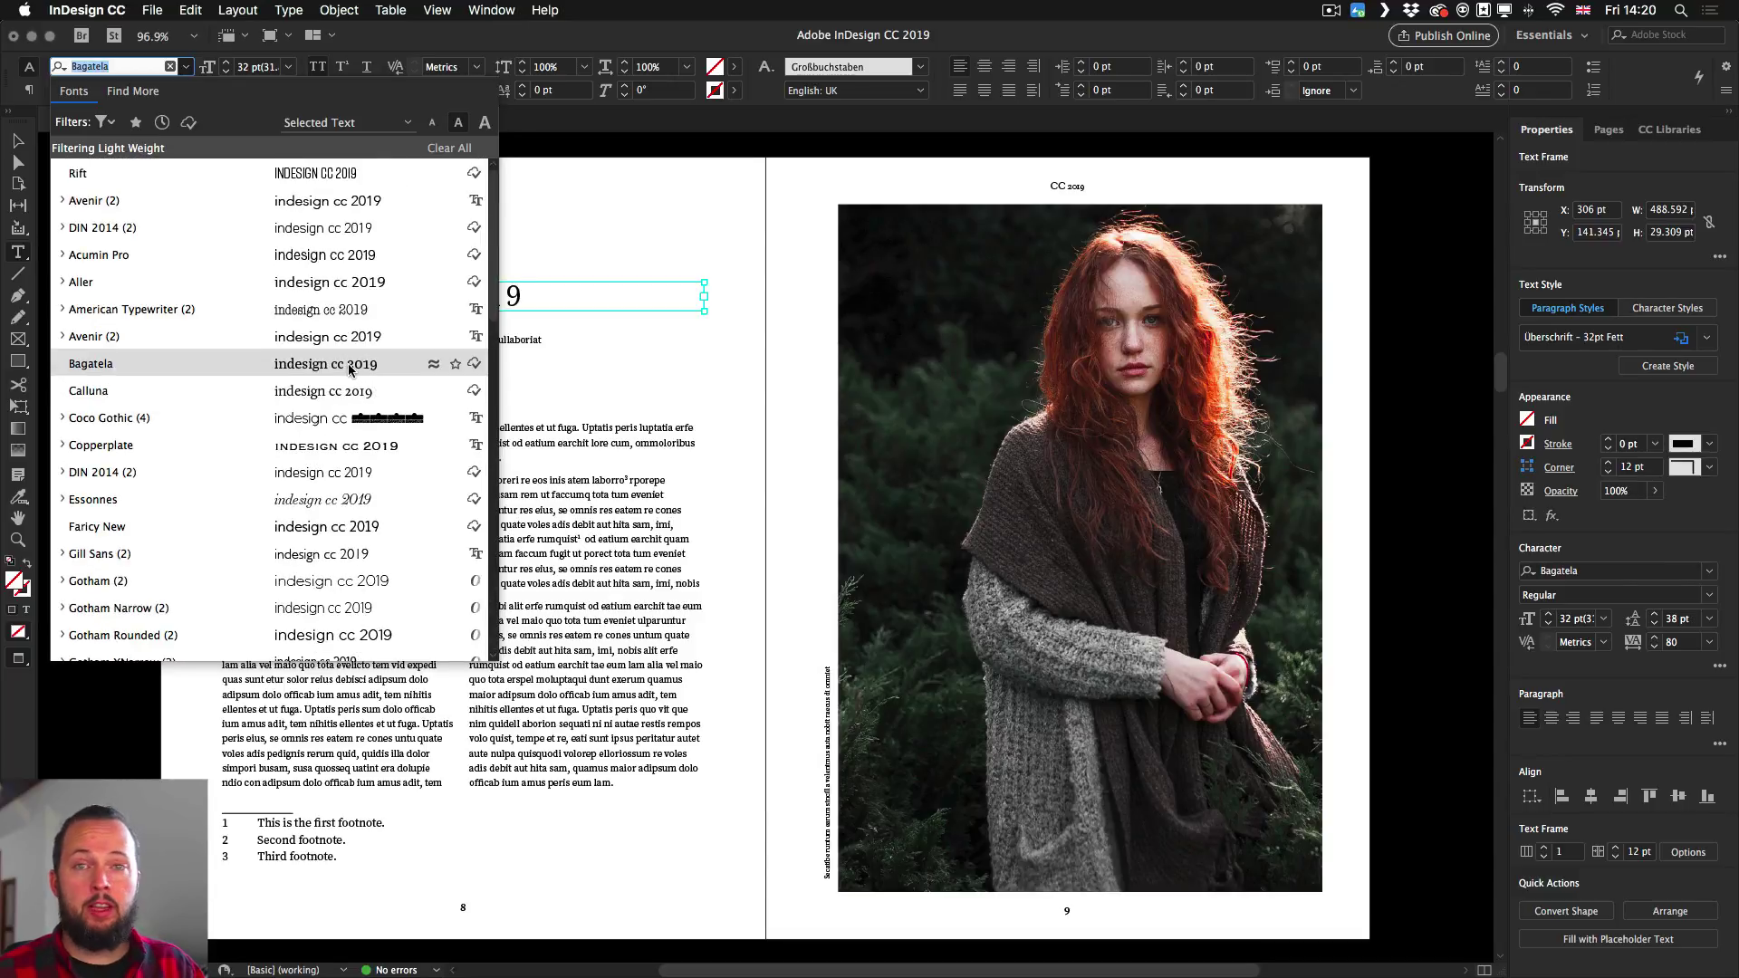
{"action": "left_click", "coordinate": [299, 173]}
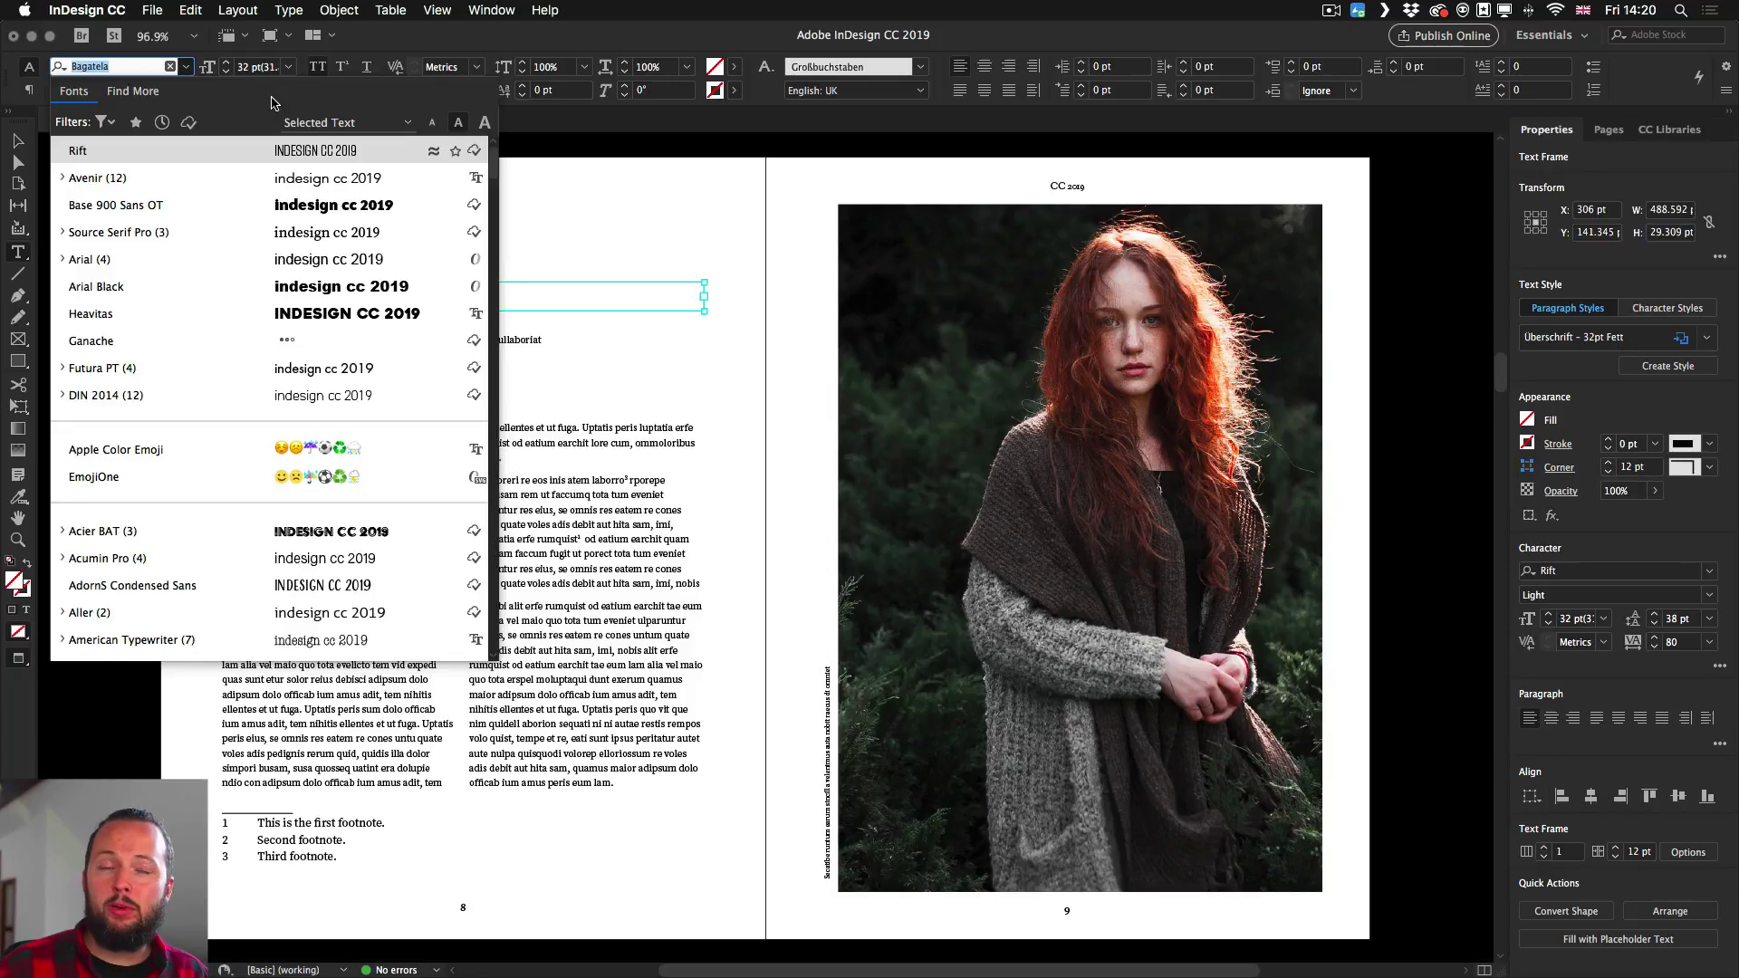
Step: List the Adobe Fonts under Find More and scroll down to Antique Olive Compact
{"action": "left_click", "coordinate": [136, 96]}
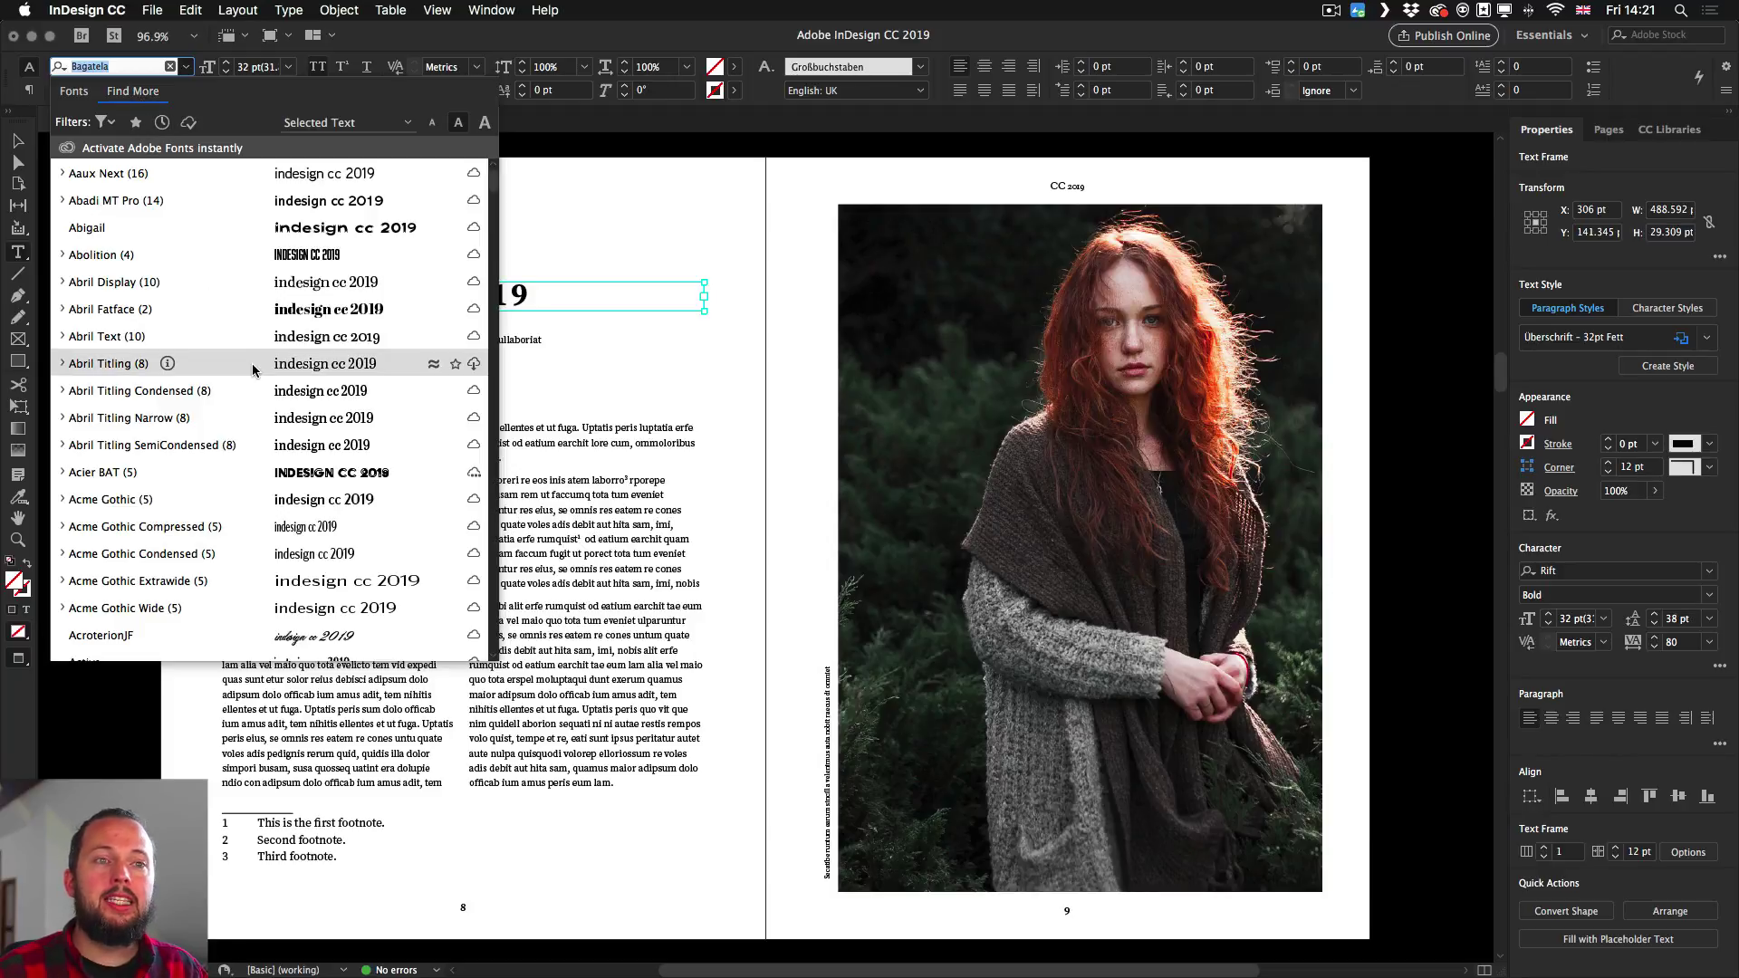
{"action": "scroll", "coordinate": [259, 362], "scroll_direction": "down", "scroll_amount": 3}
{"action": "scroll", "coordinate": [258, 365], "scroll_direction": "down", "scroll_amount": 15}
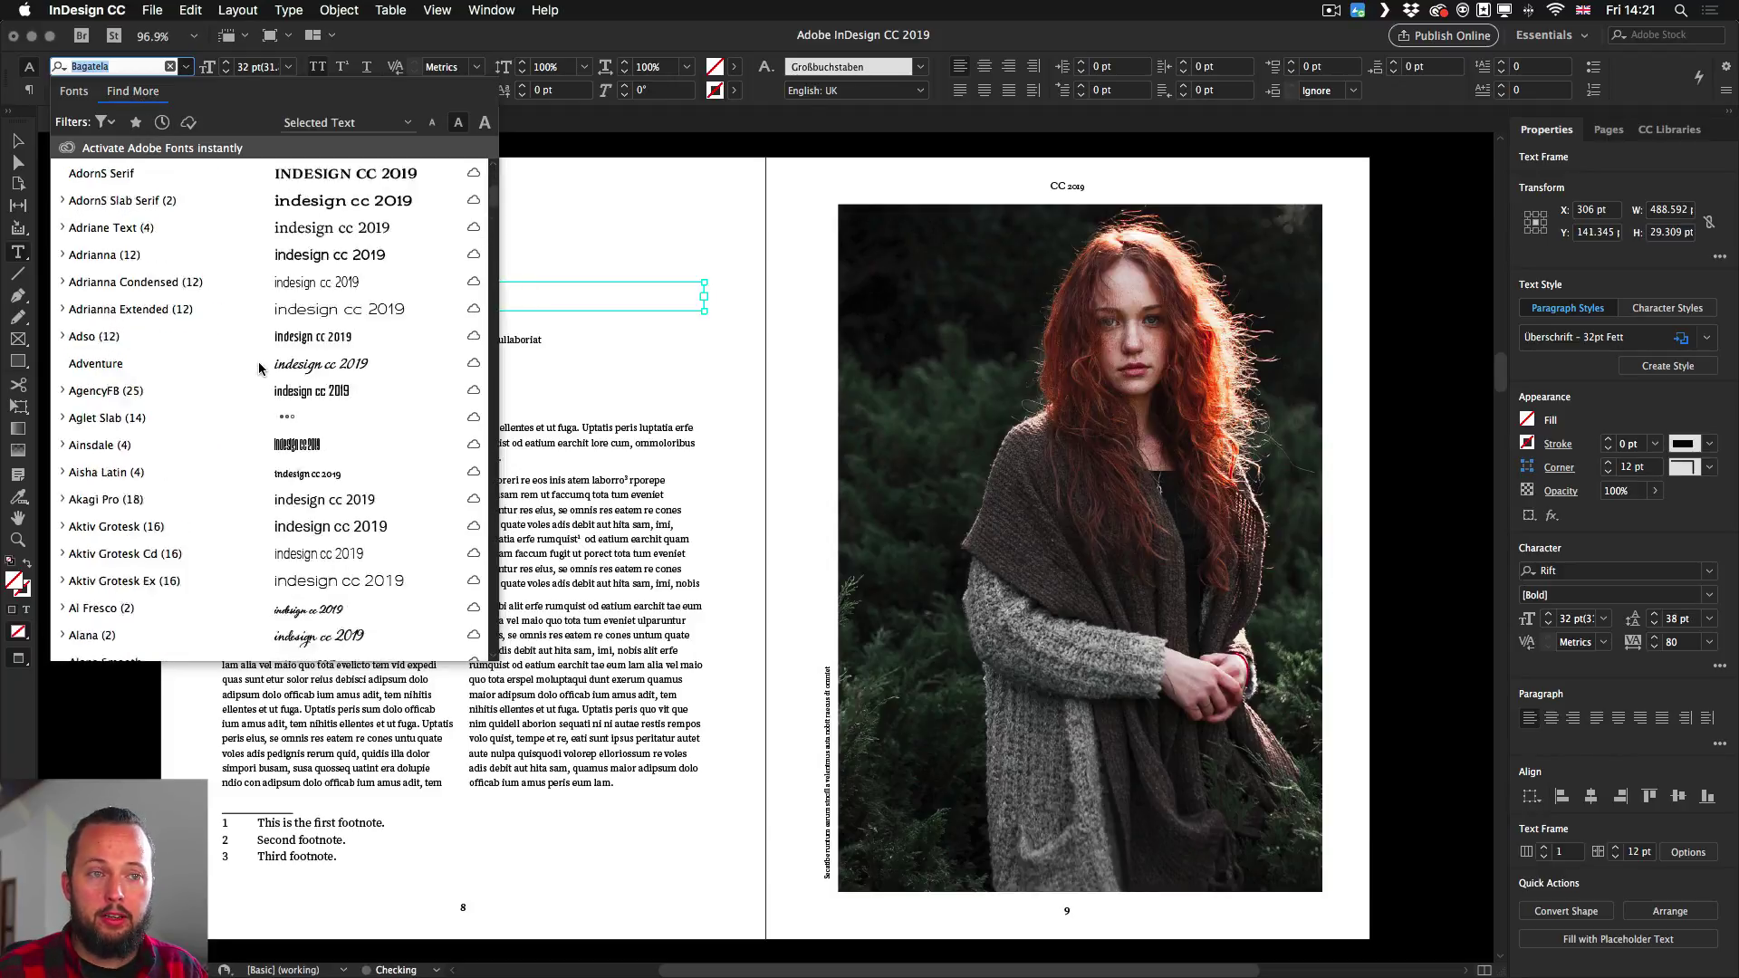
{"action": "scroll", "coordinate": [258, 361], "scroll_direction": "down", "scroll_amount": 10}
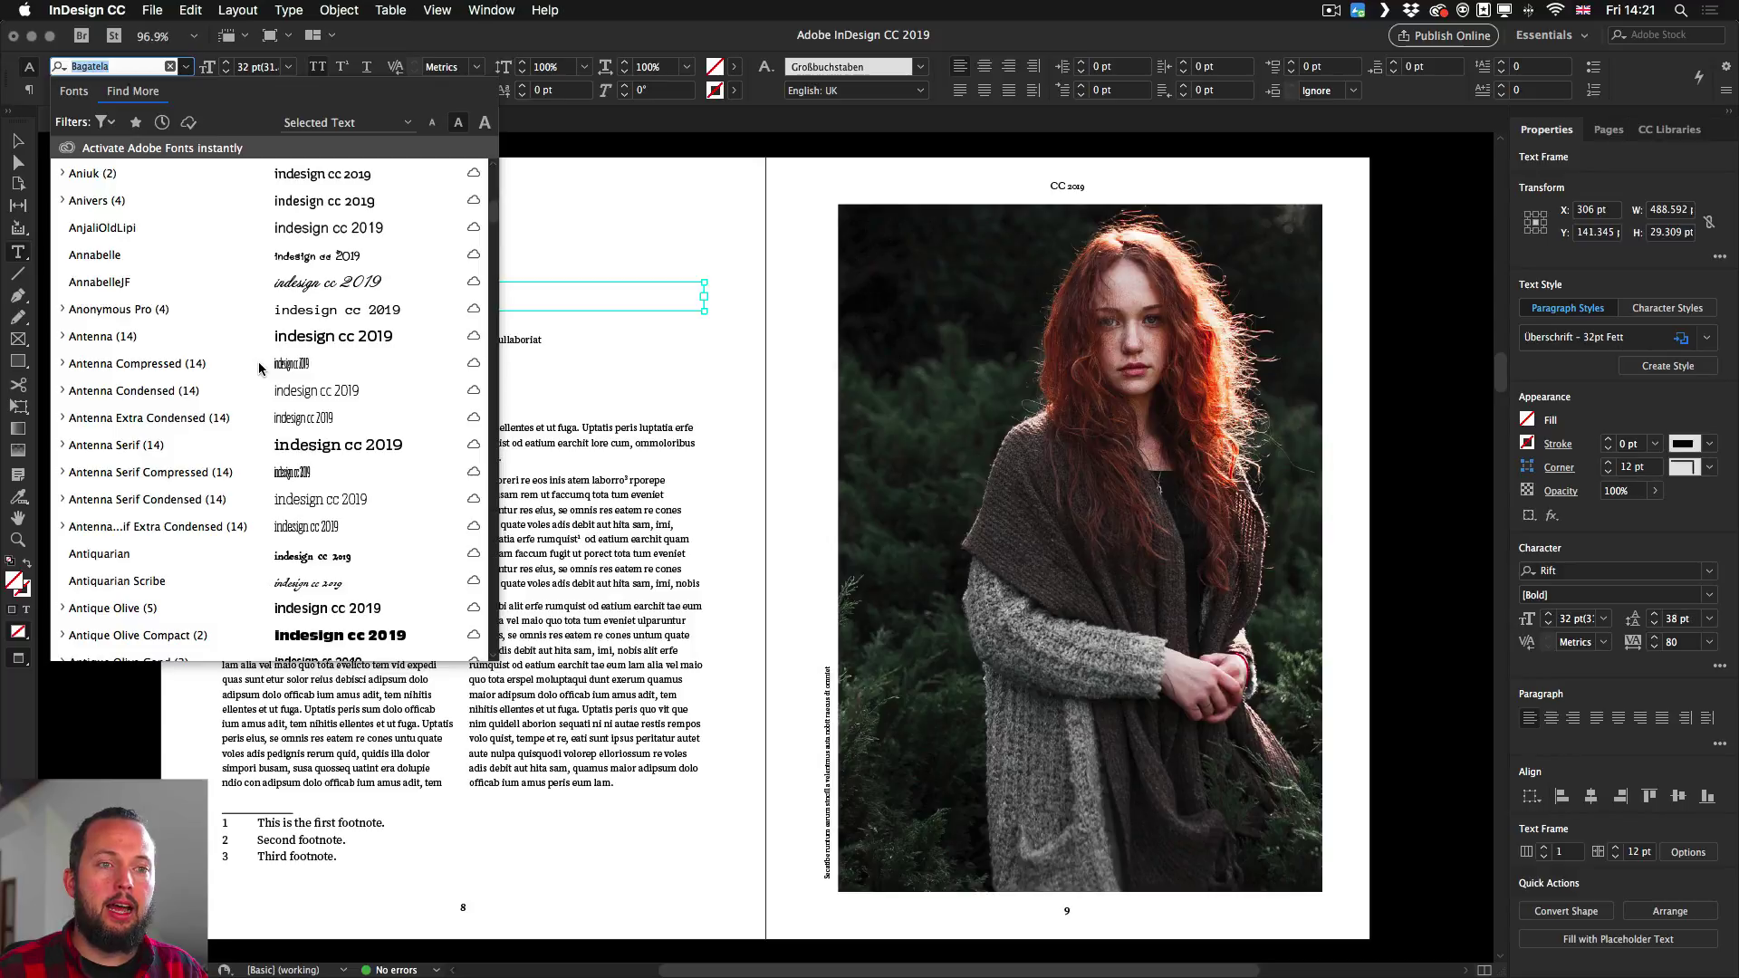
Step: Activate only the Regular style of Antique Olive Compact from Adobe Fonts, confirming with OK
{"action": "left_click", "coordinate": [474, 635]}
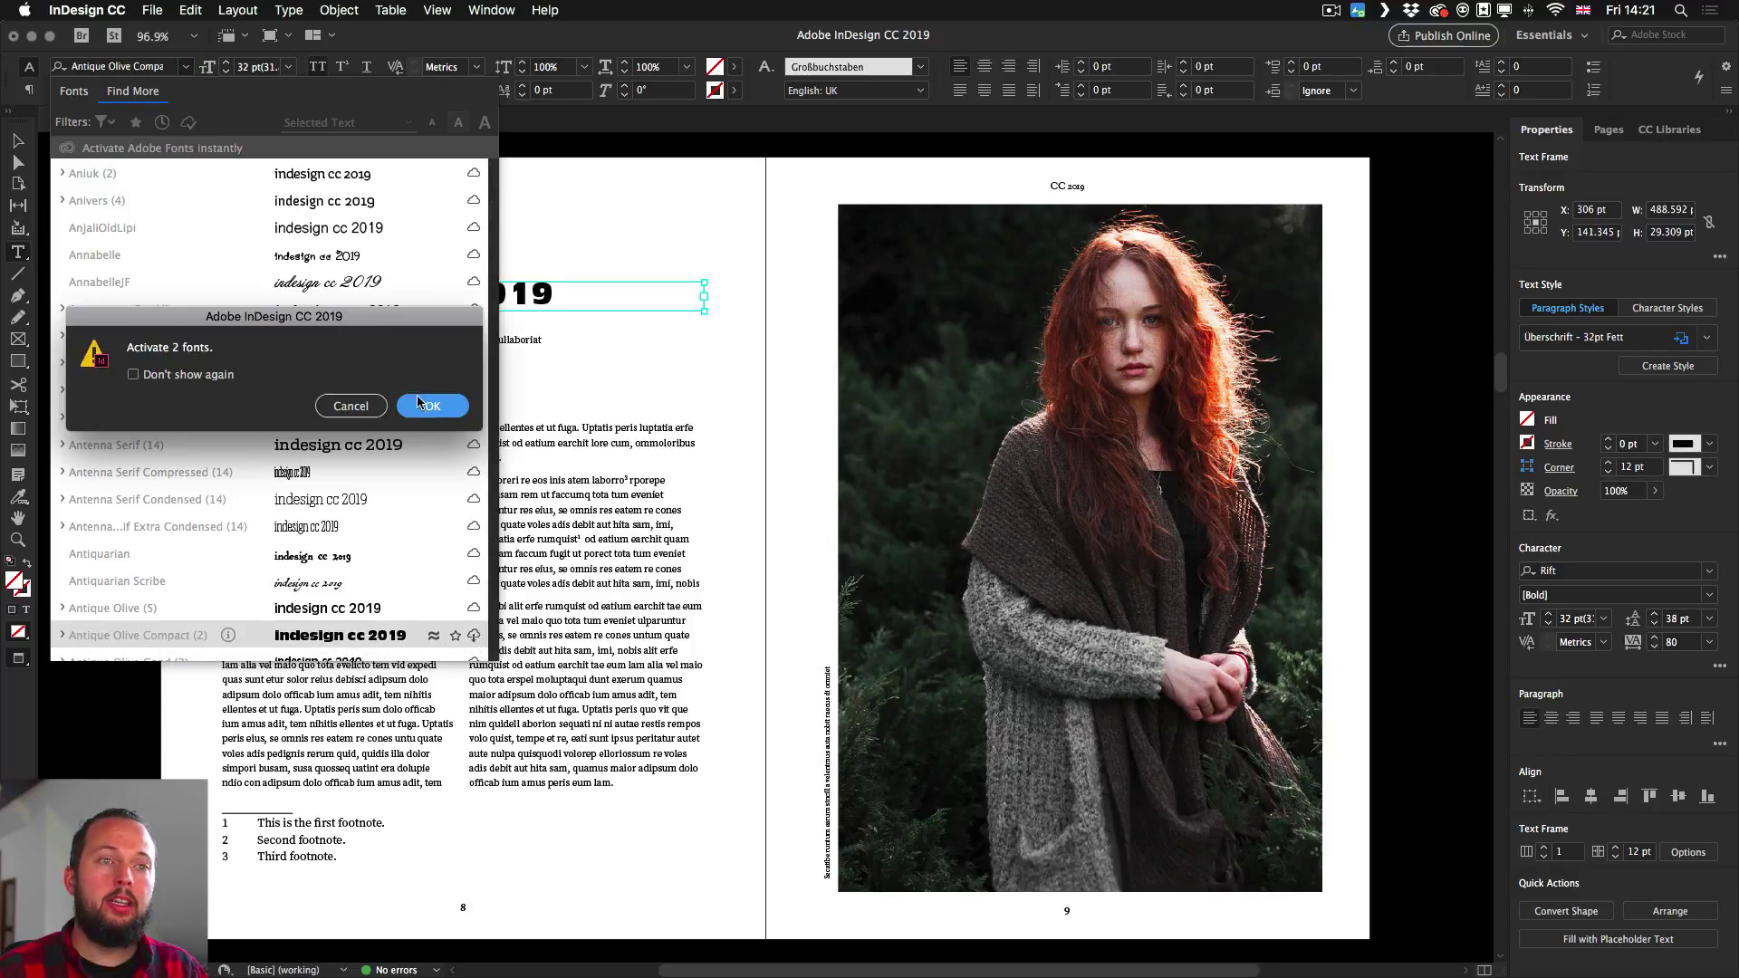
{"action": "left_click", "coordinate": [334, 408]}
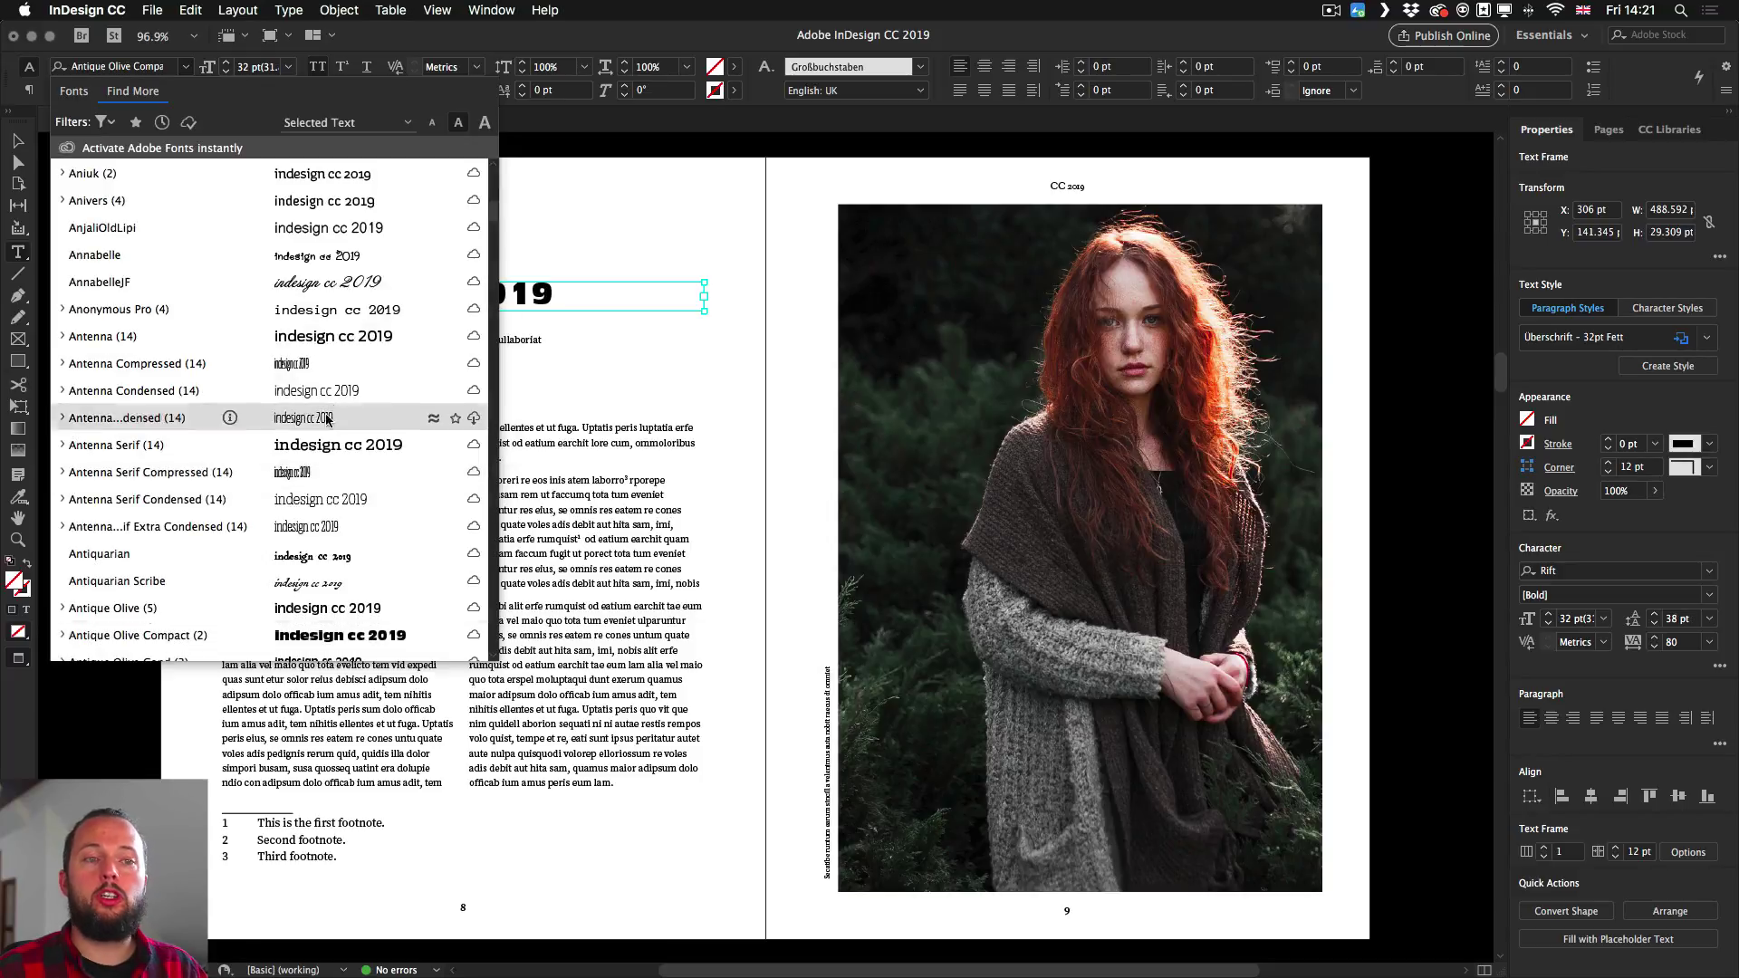
{"action": "scroll", "coordinate": [136, 517], "scroll_direction": "down", "scroll_amount": 3}
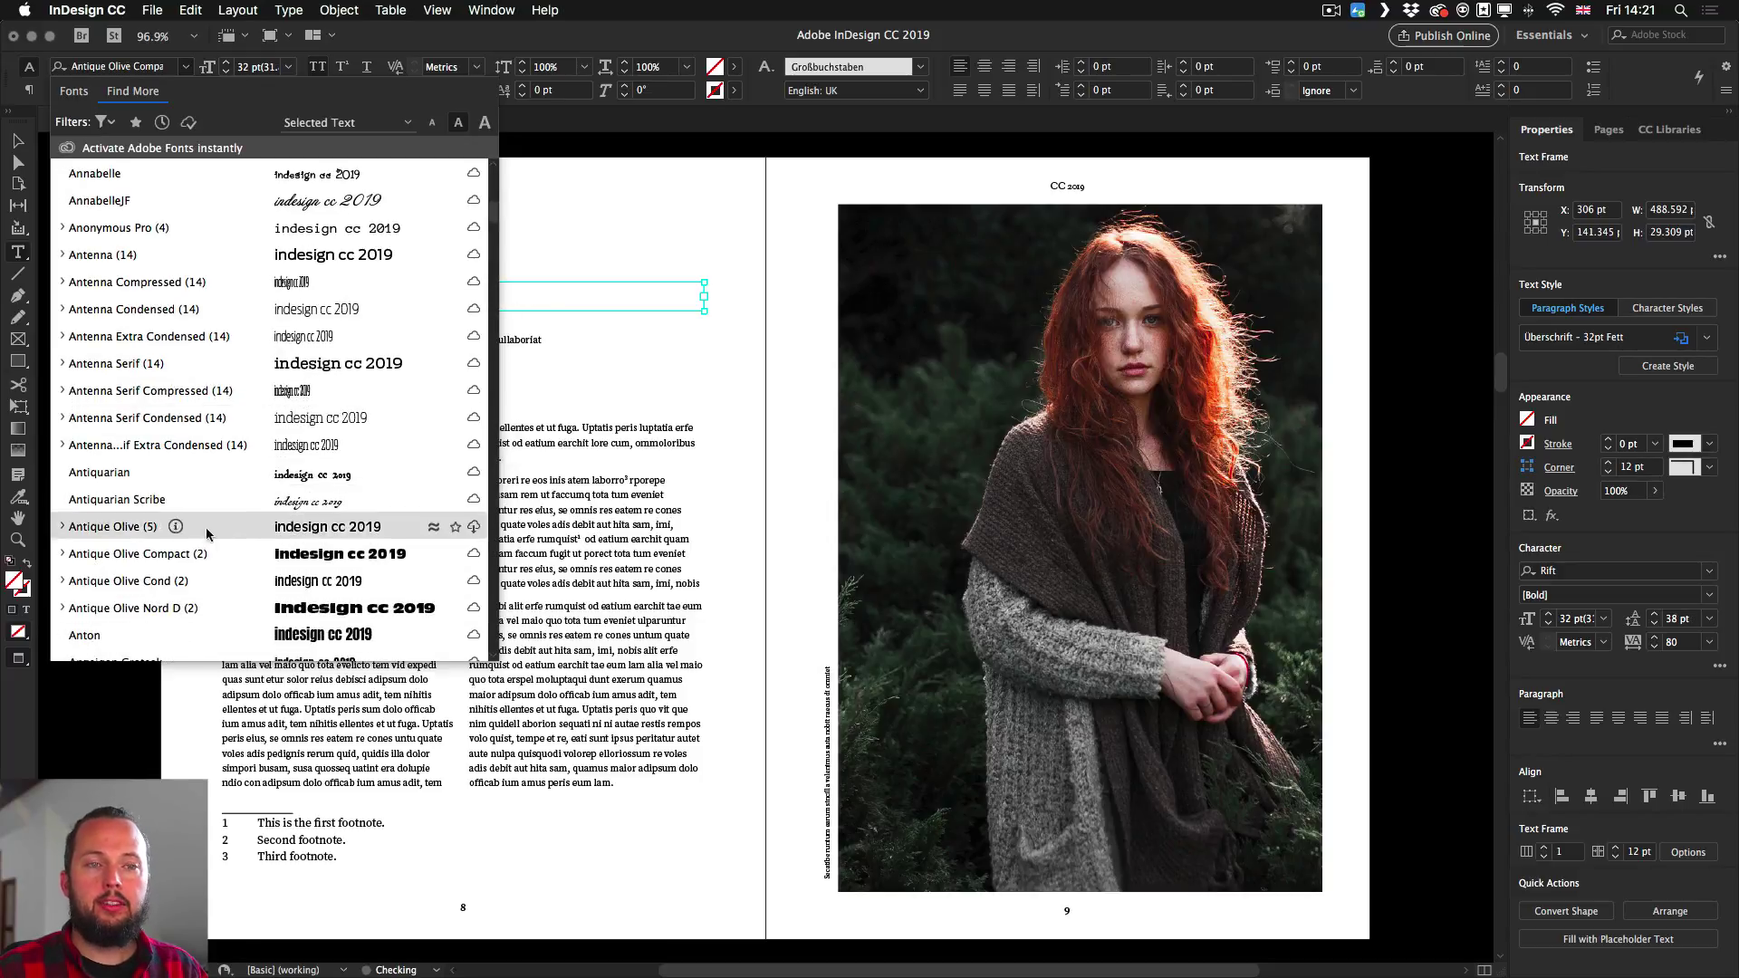
{"action": "left_click", "coordinate": [62, 553]}
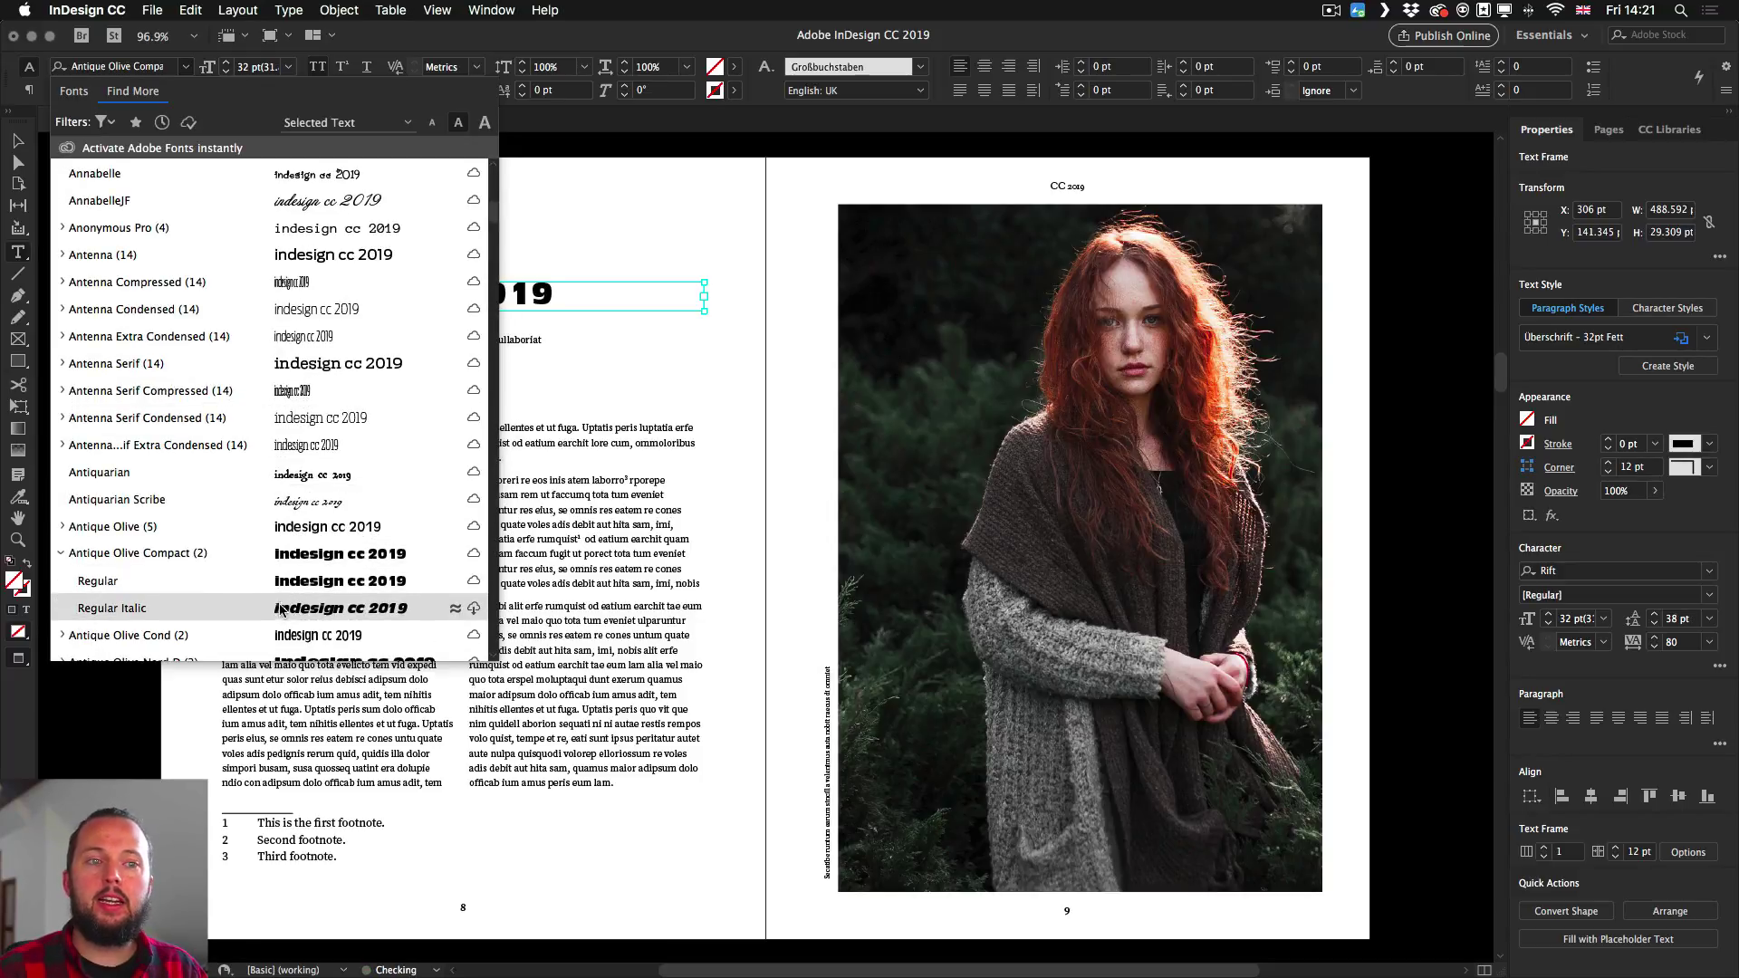
{"action": "left_click", "coordinate": [475, 581]}
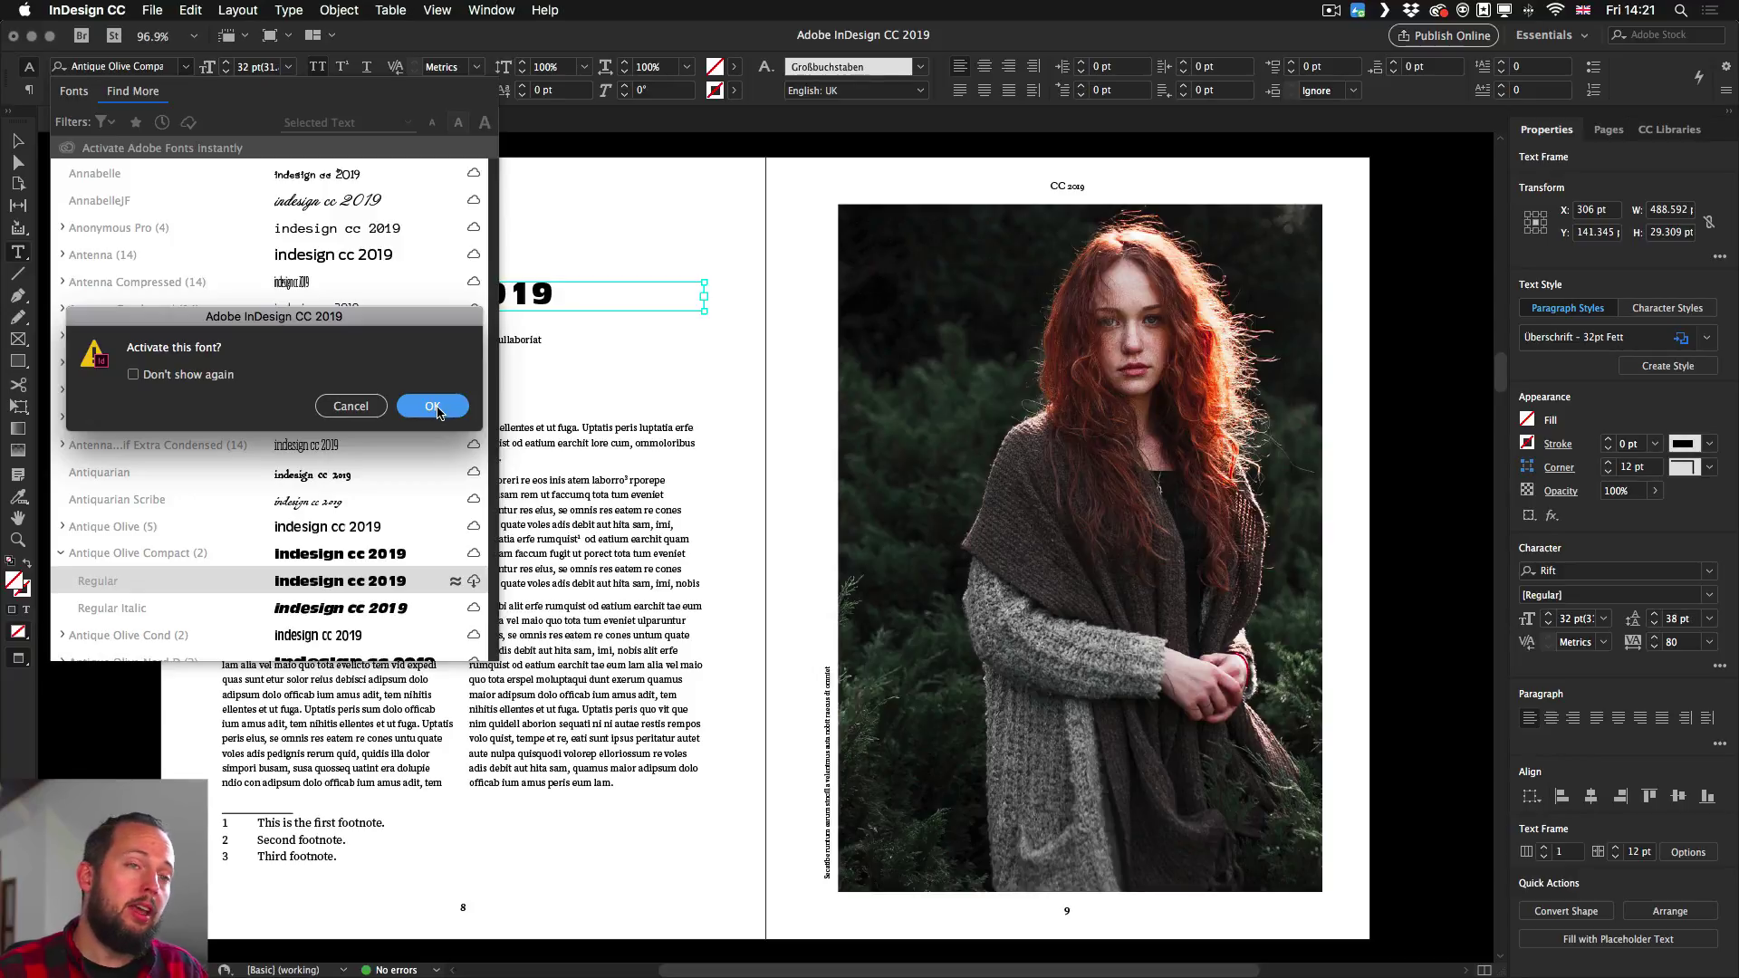
{"action": "left_click", "coordinate": [436, 408]}
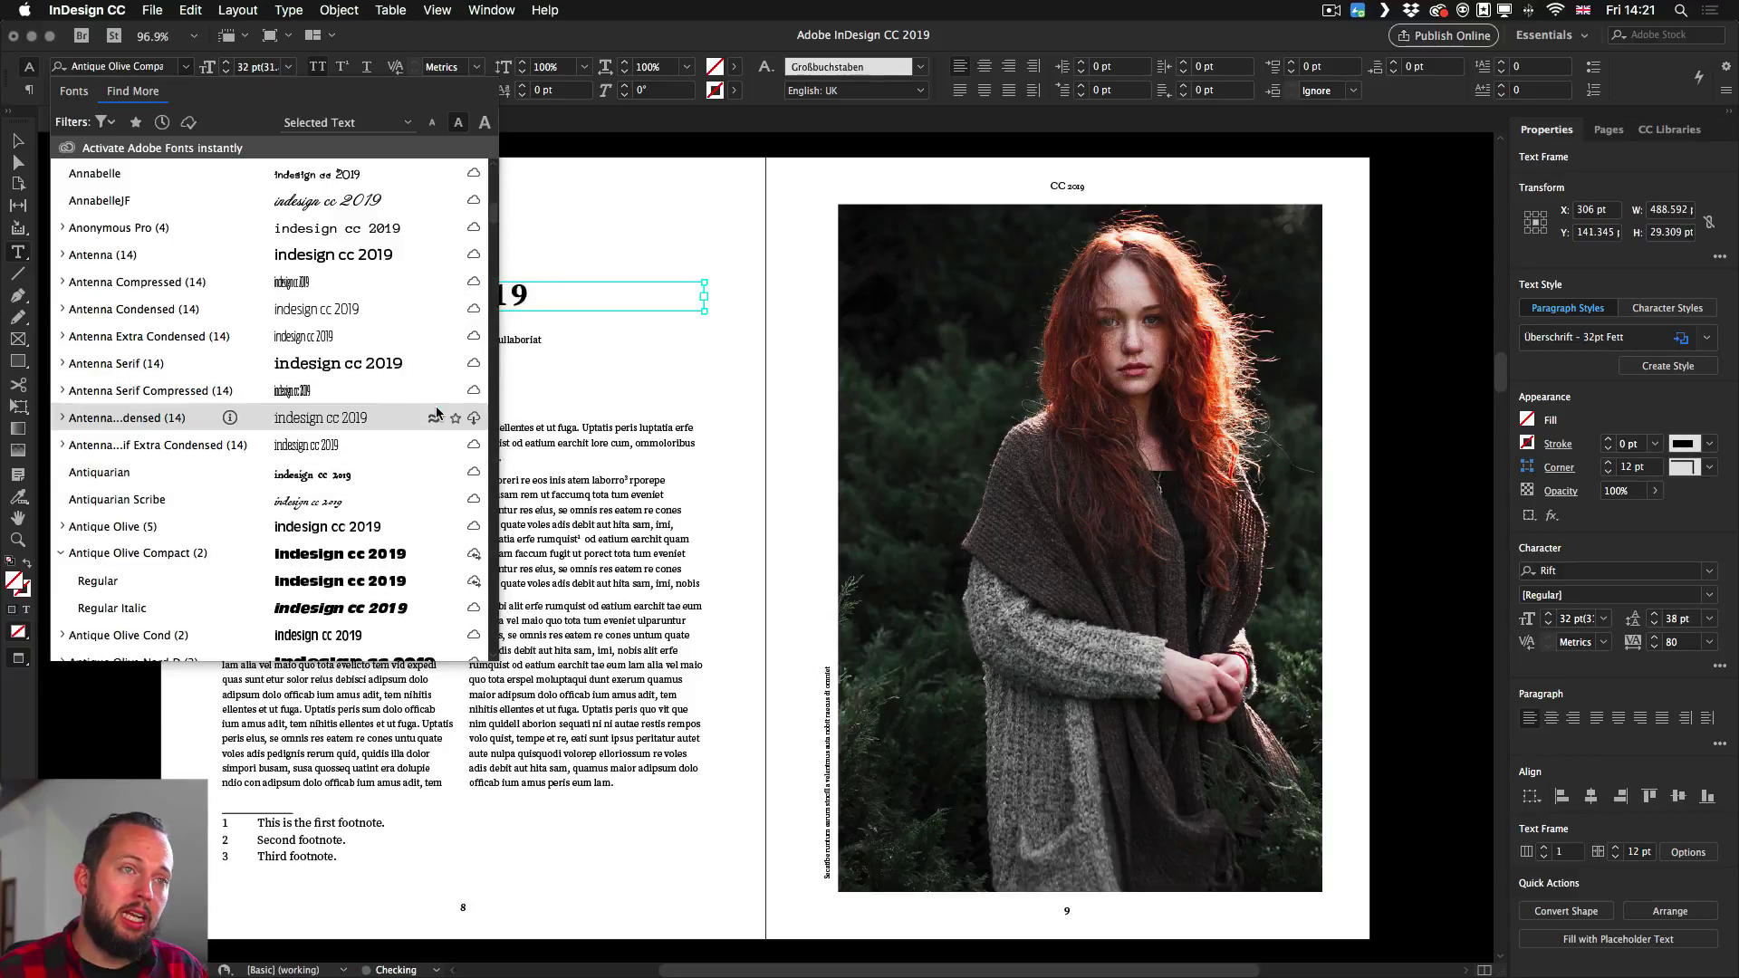
Step: Apply Antique Olive Compact to the headline, then deselect the frame
{"action": "left_click", "coordinate": [362, 561]}
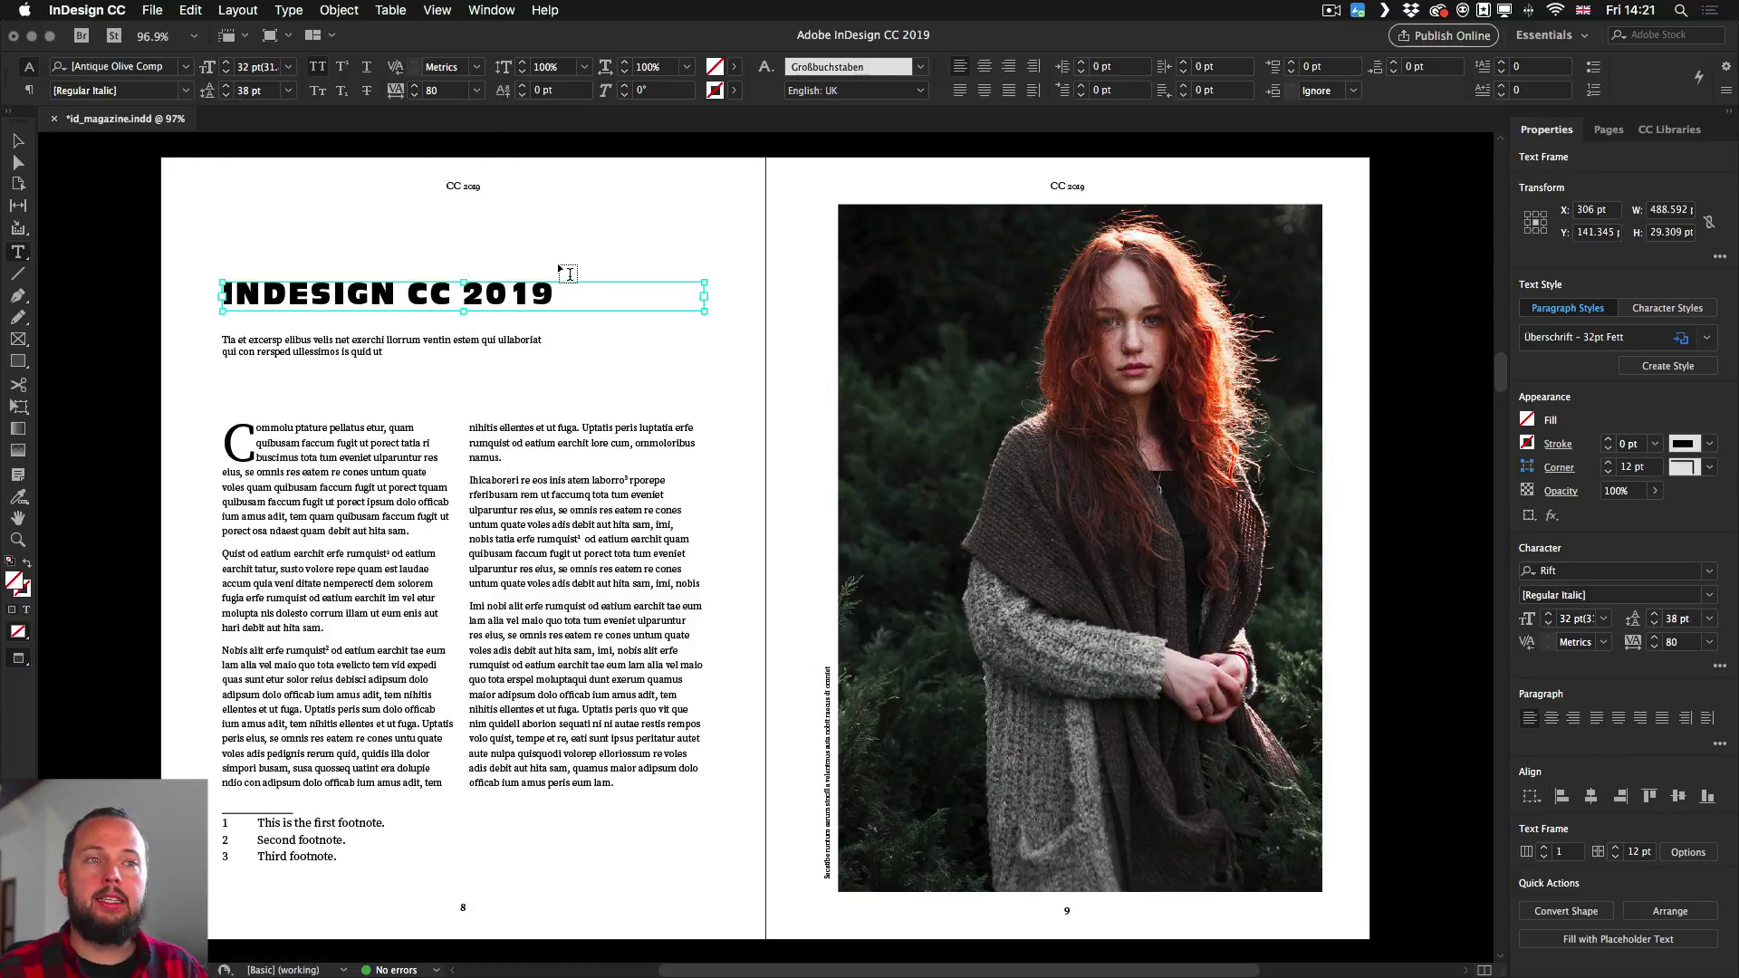
{"action": "left_click", "coordinate": [17, 140]}
{"action": "key", "text": "super+shift+a"}
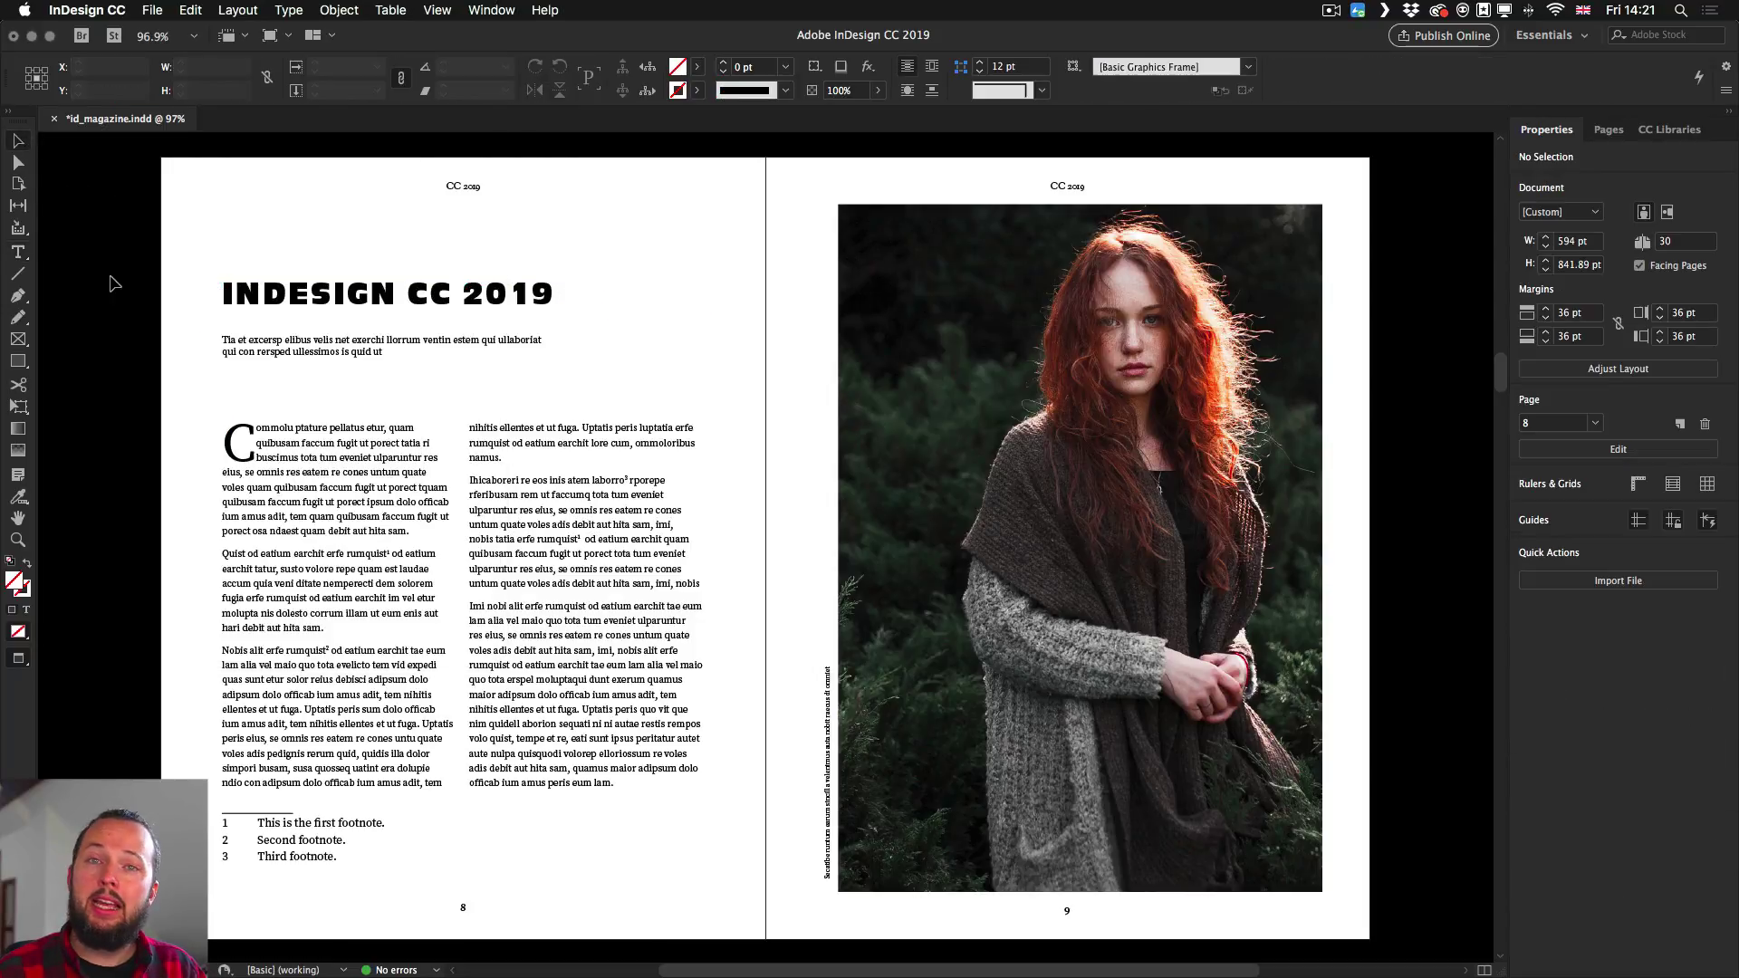